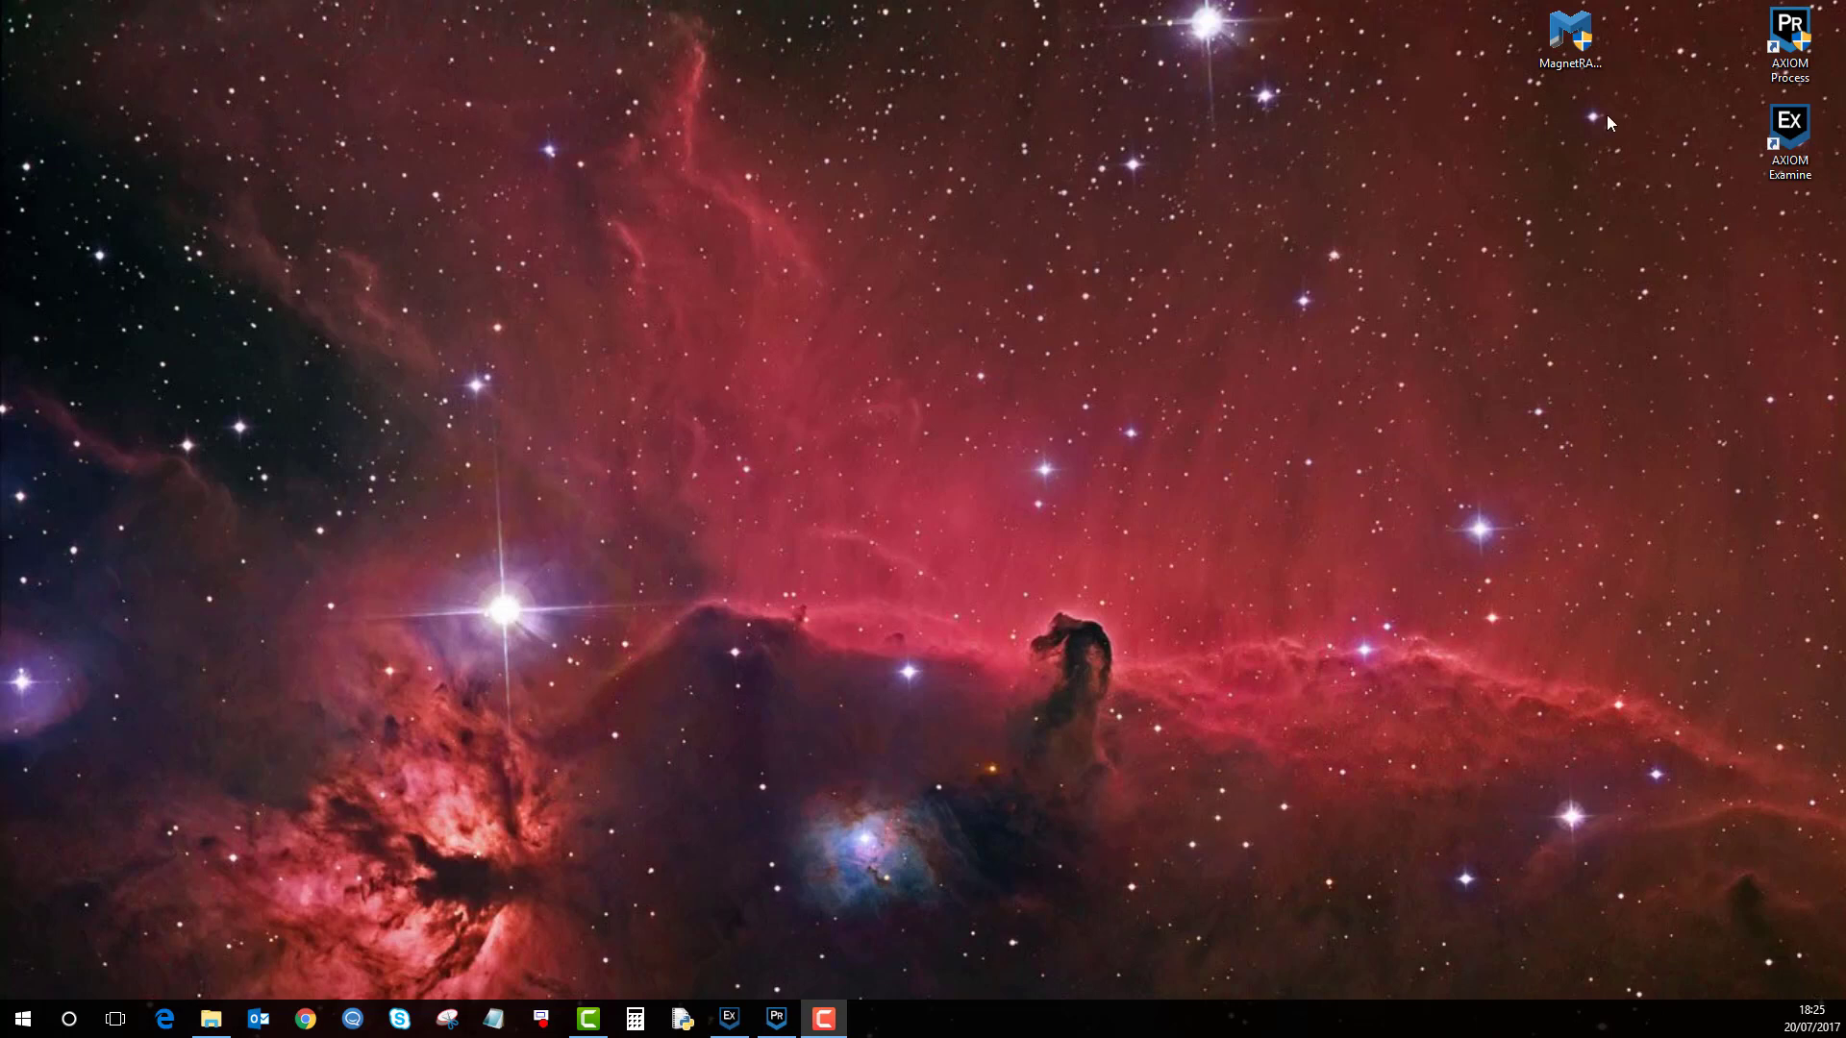
# Select the MagnetRAMCapture.exe program file on the desktop.
pyautogui.click(1577, 43)
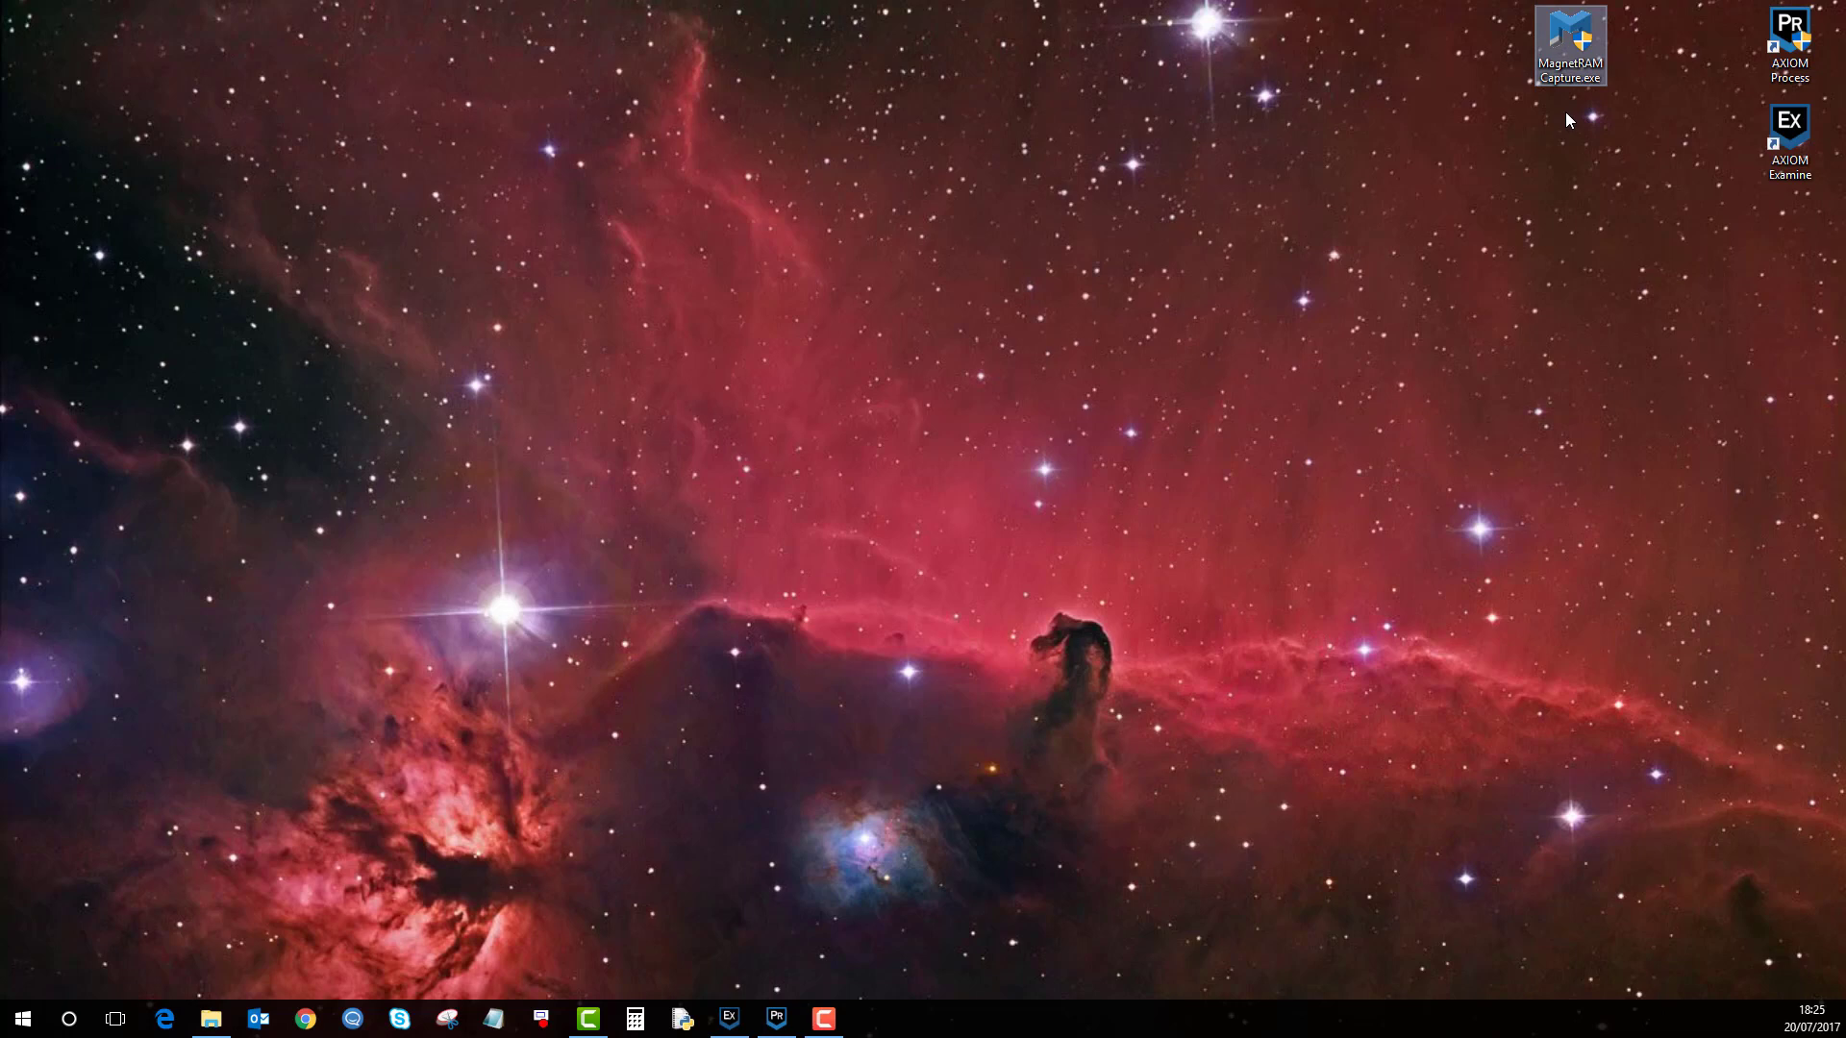
pyautogui.moveTo(1573, 44)
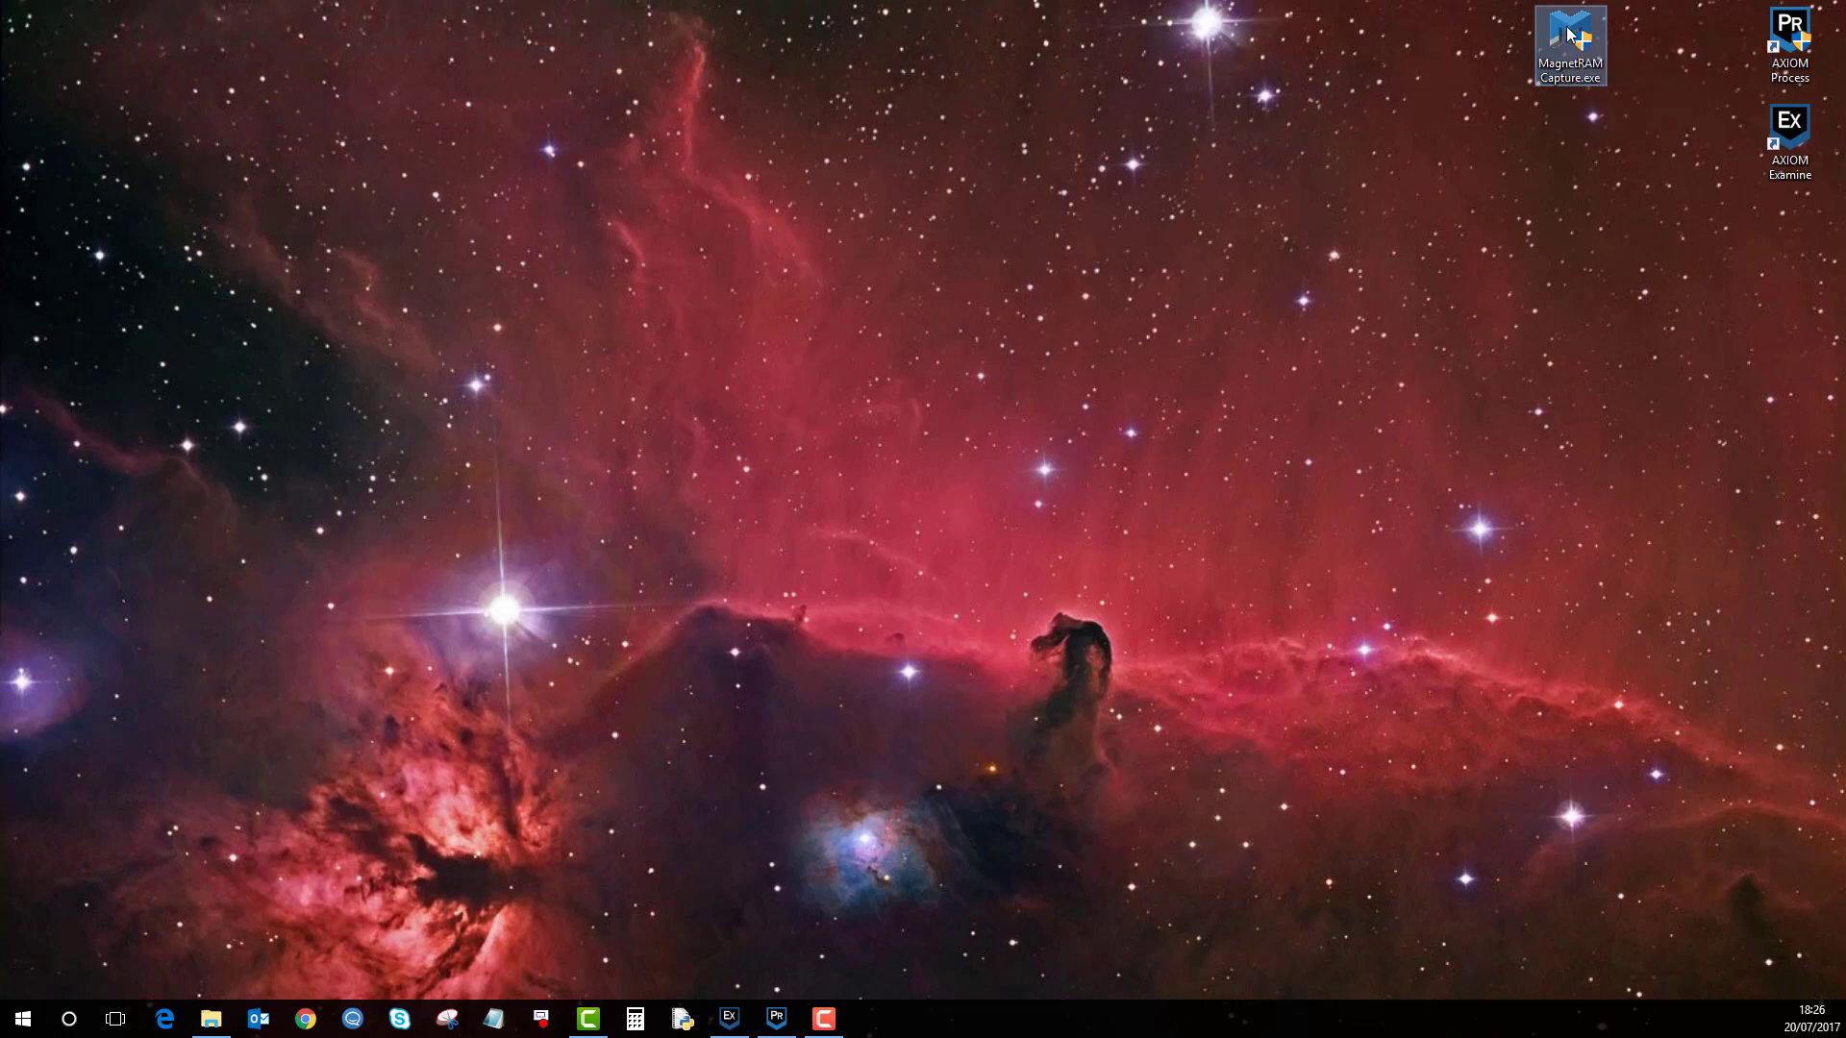
# Launch Magnet RAM Capture and point its save location to the C:\temp folder for memdump.
pyautogui.doubleClick(1570, 34)
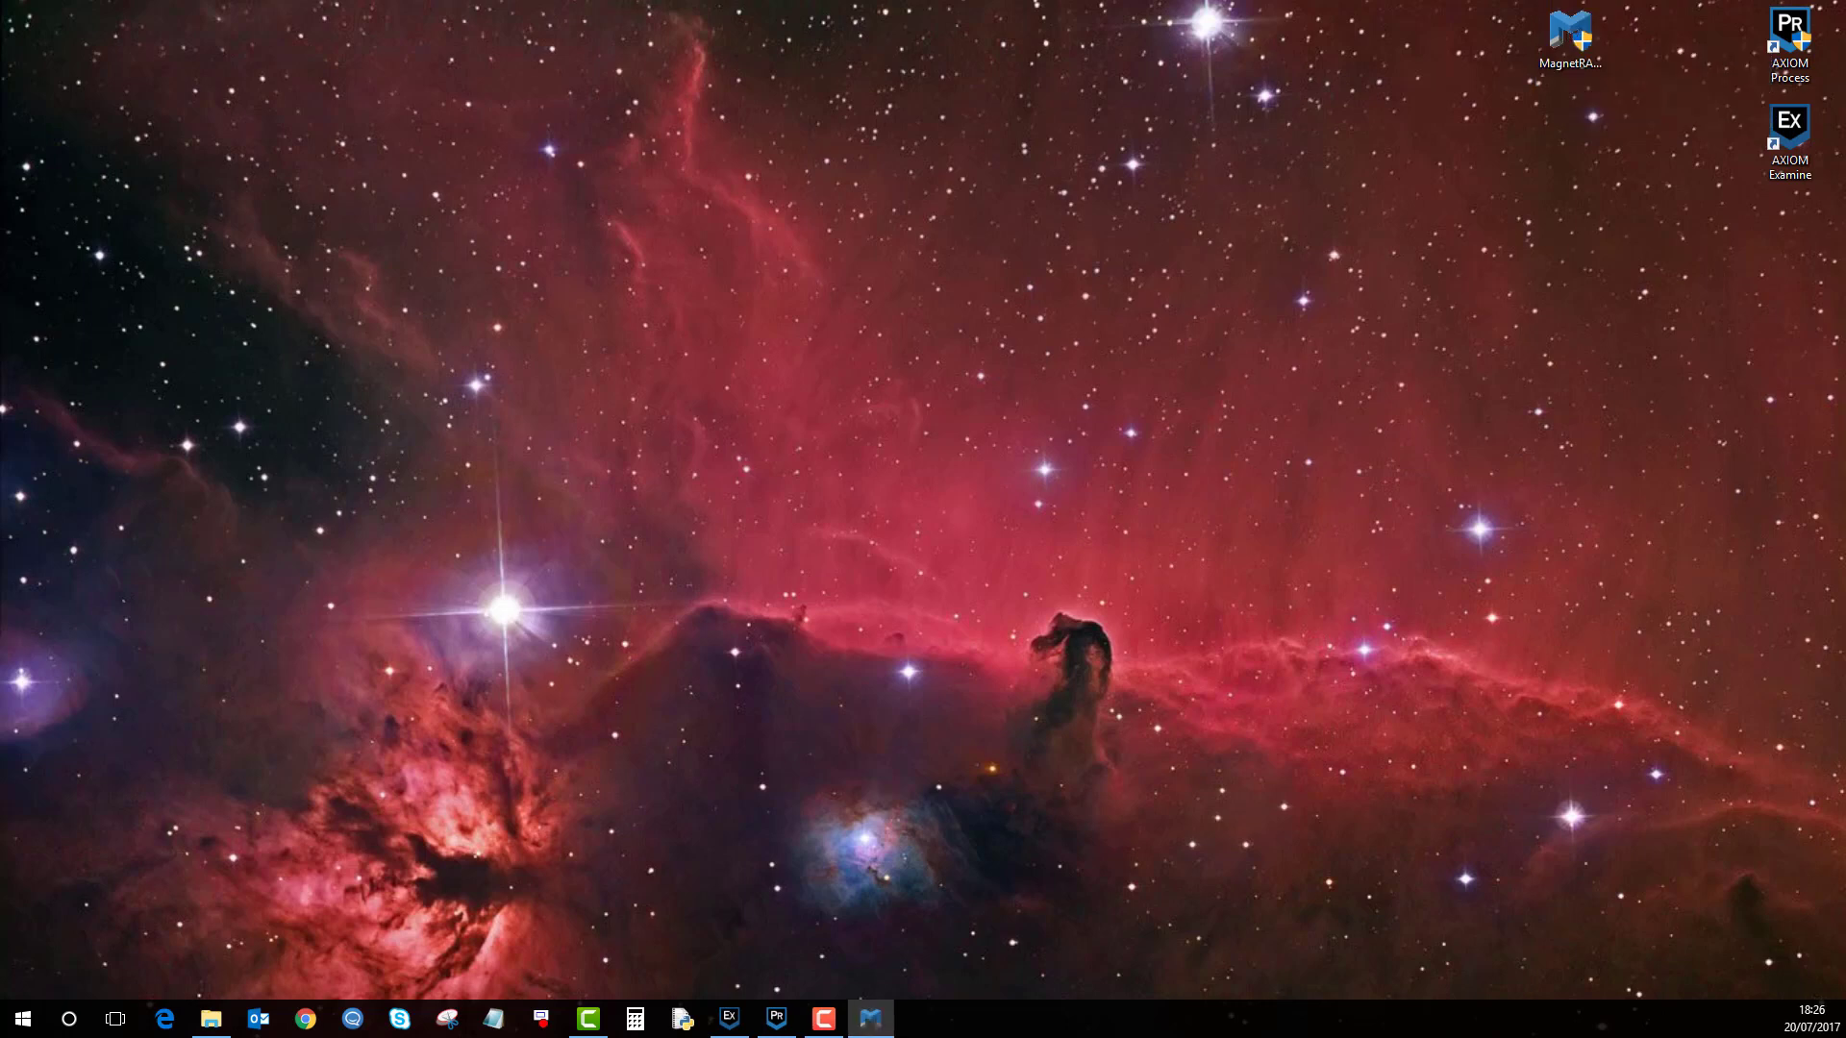
pyautogui.moveTo(1365, 290); pyautogui.dragTo(958, 279)
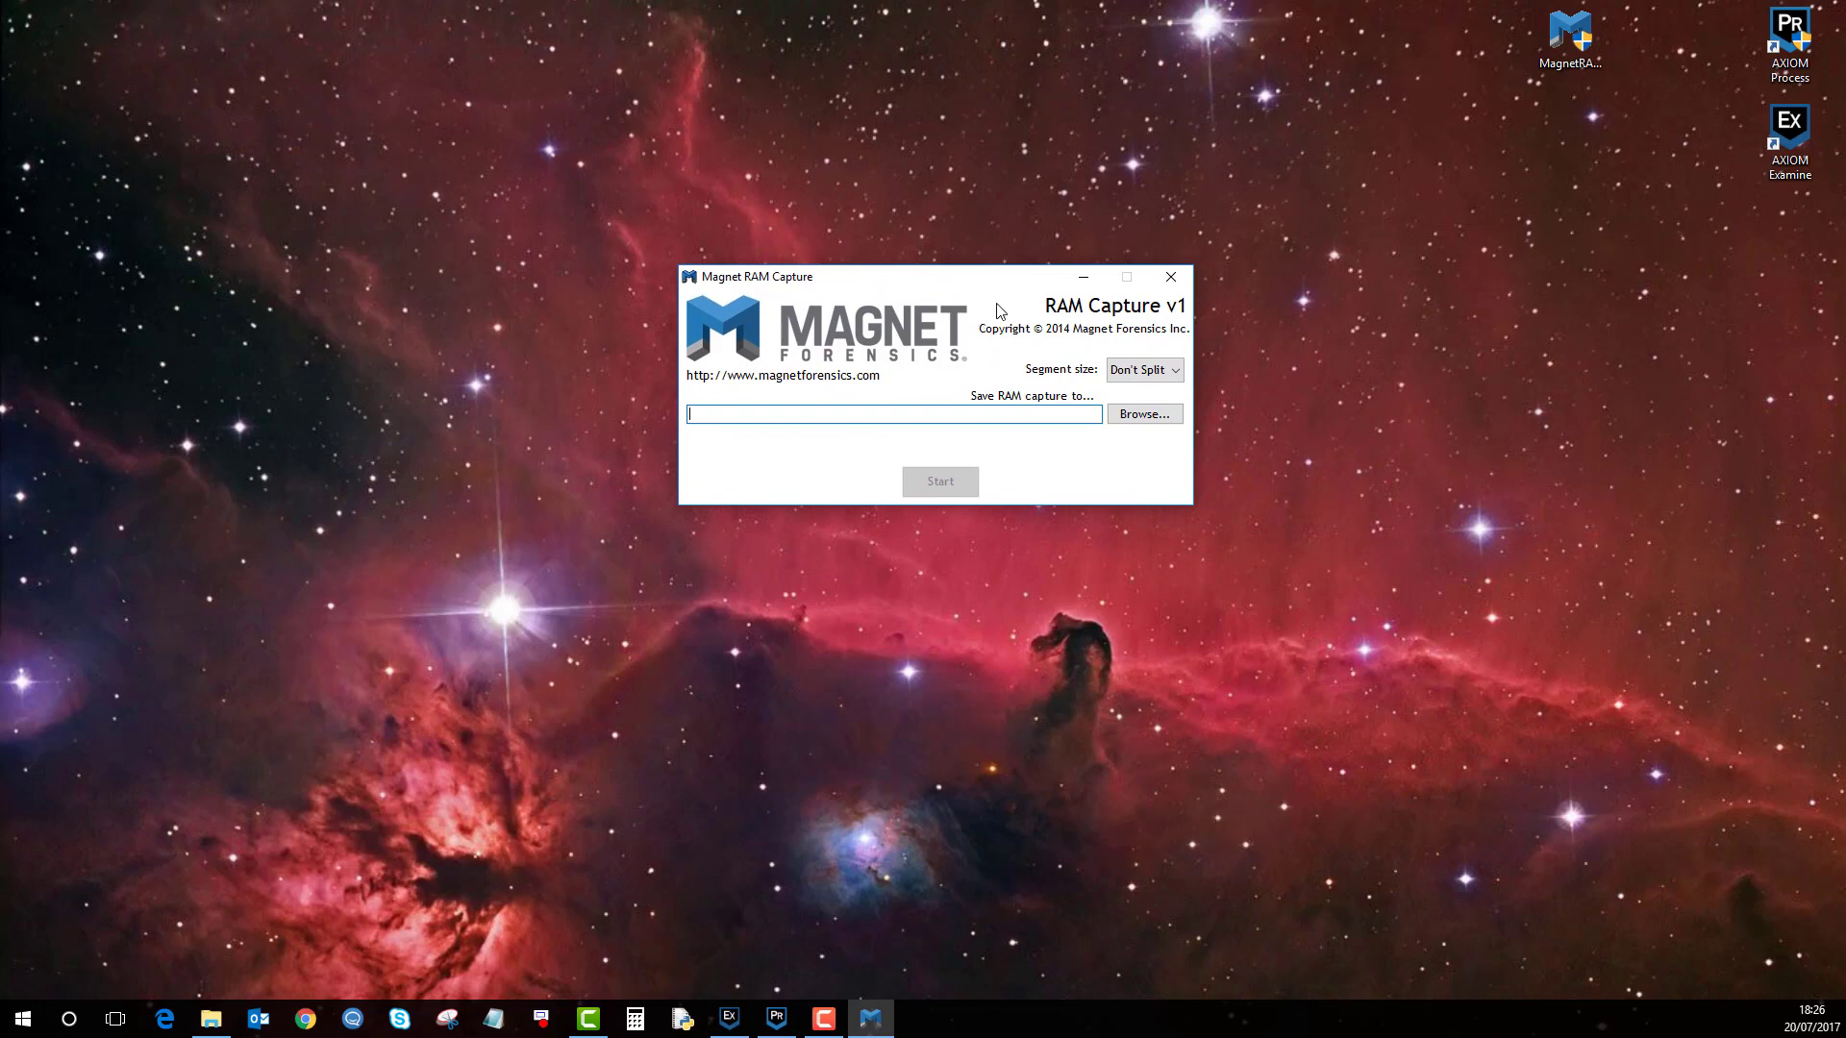
pyautogui.click(1145, 419)
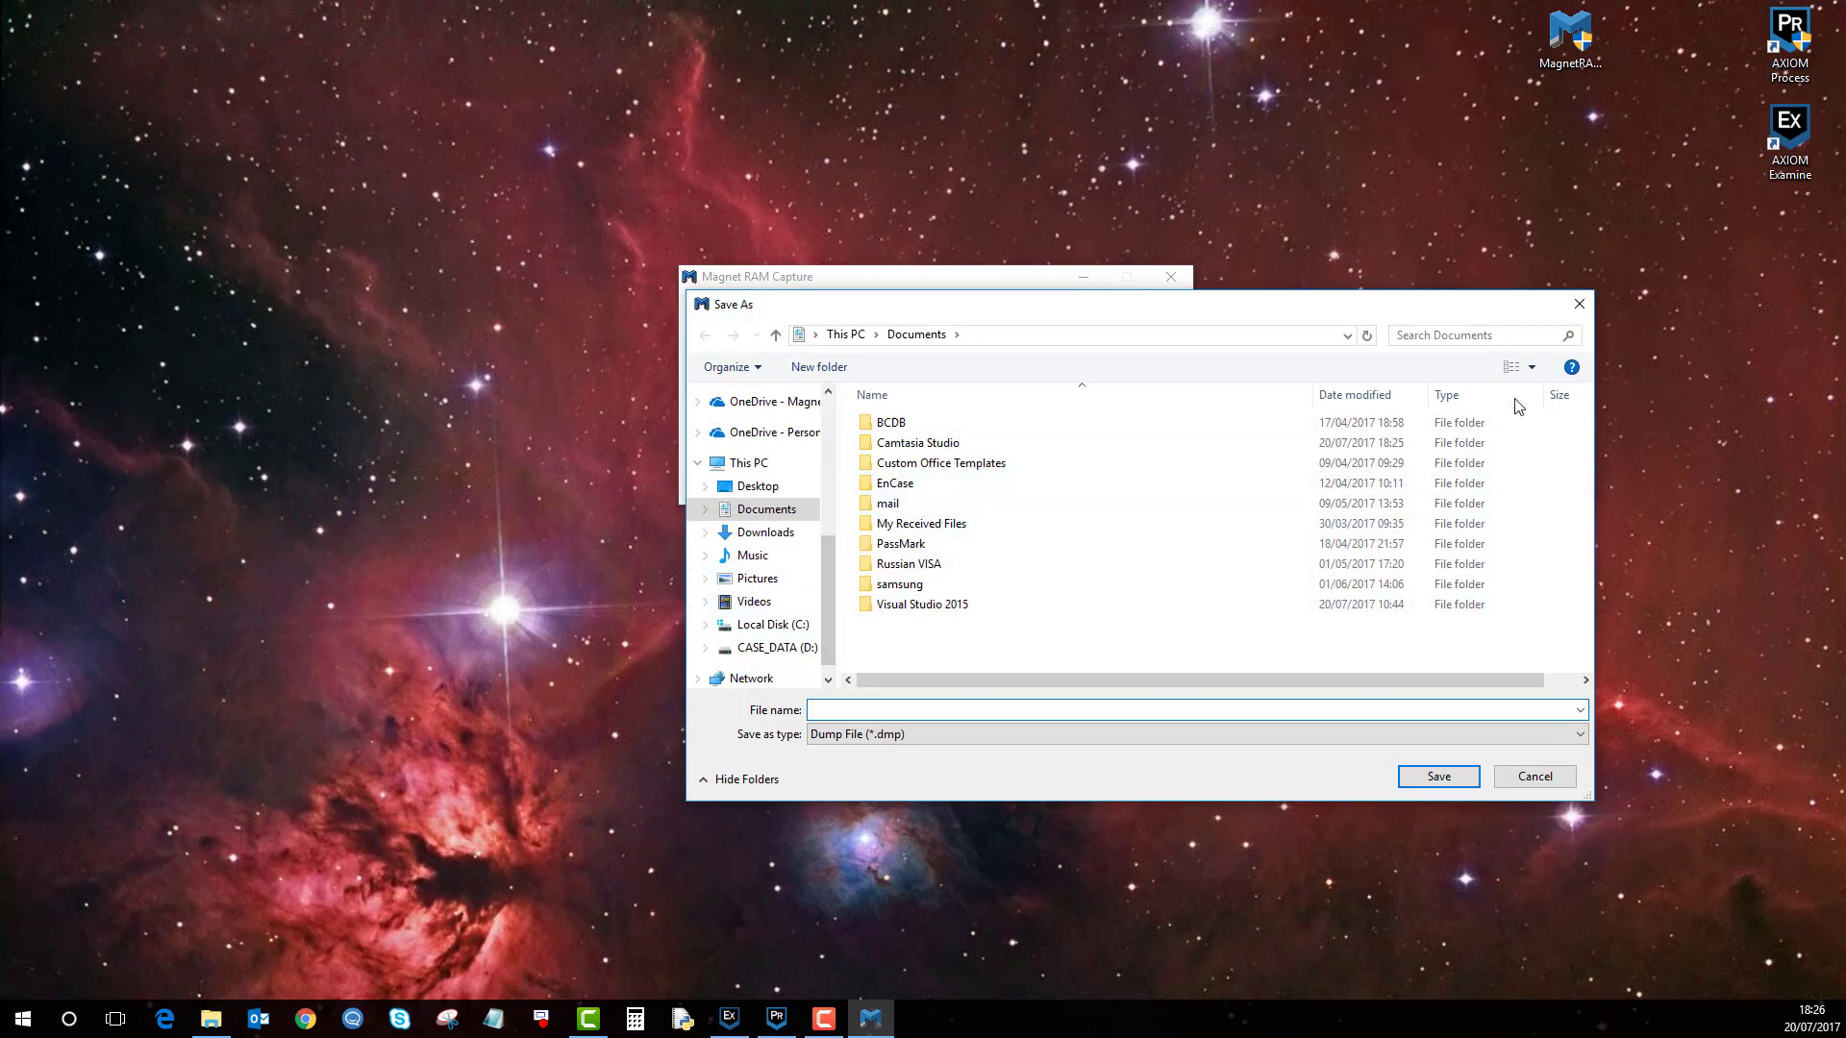
pyautogui.click(770, 625)
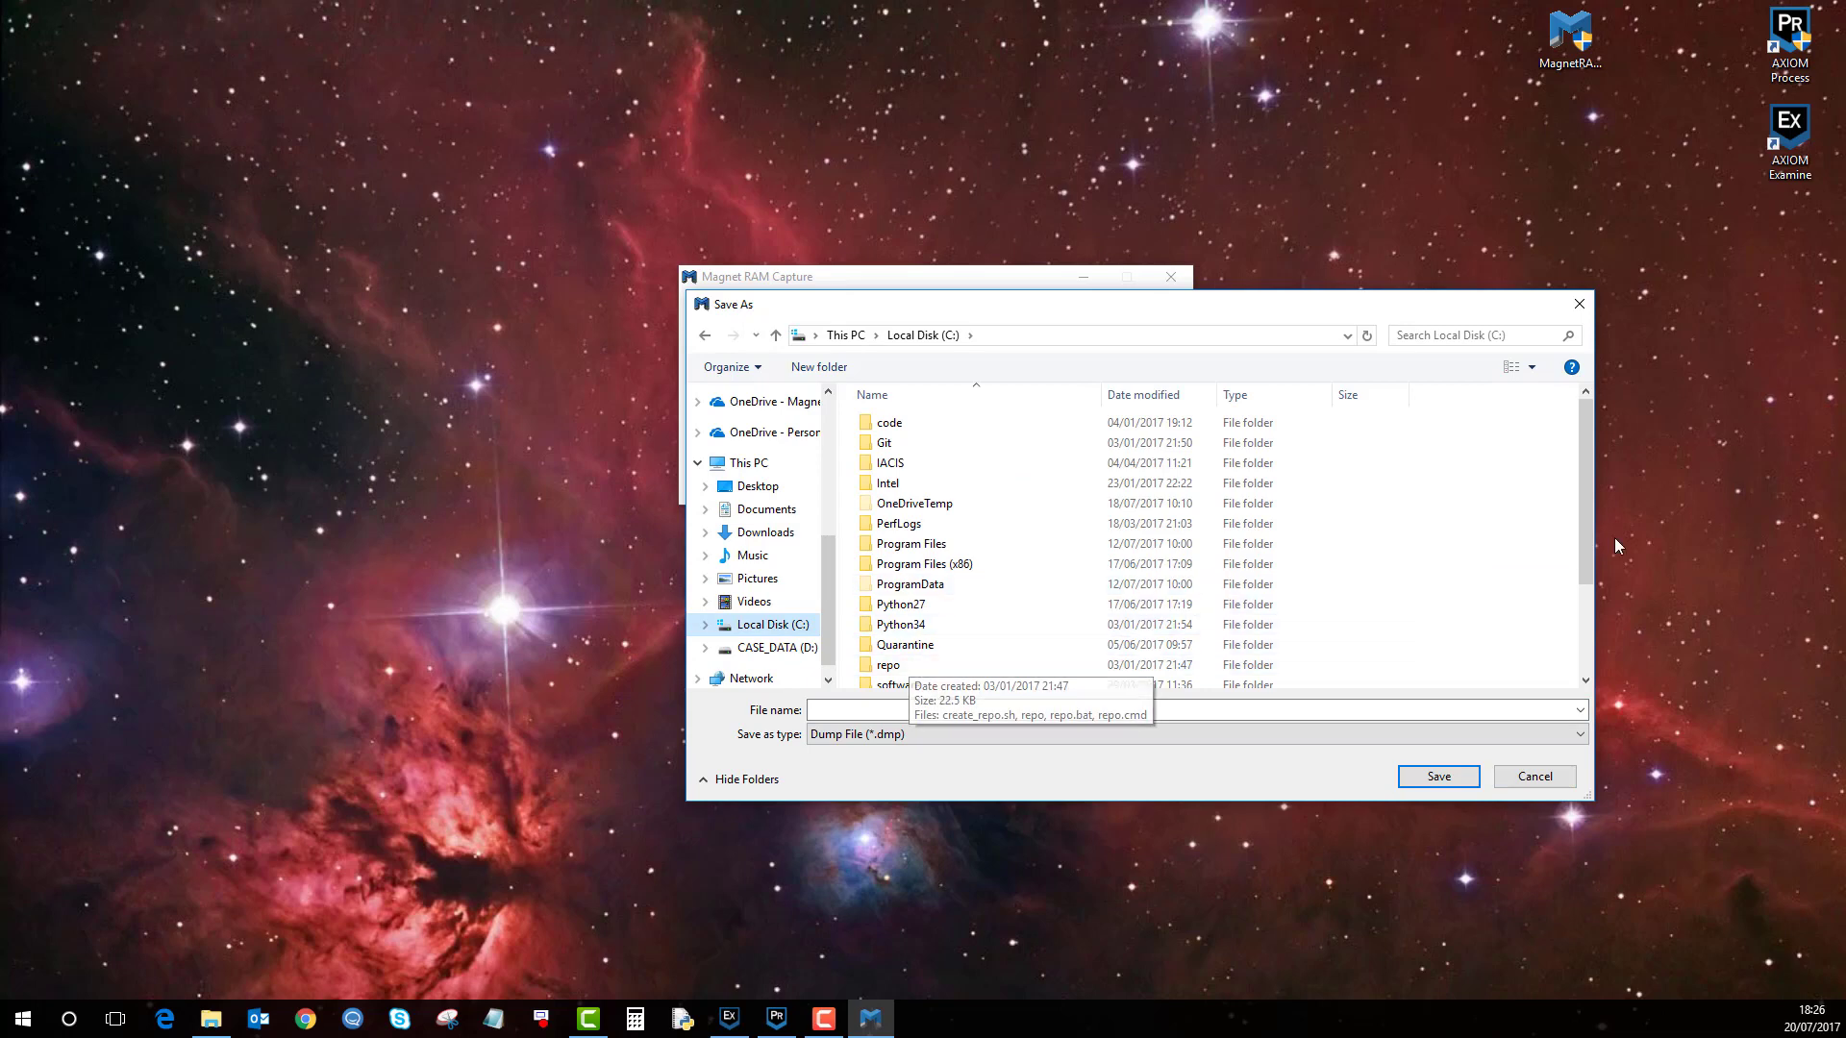
pyautogui.scroll(-2, 1587, 643)
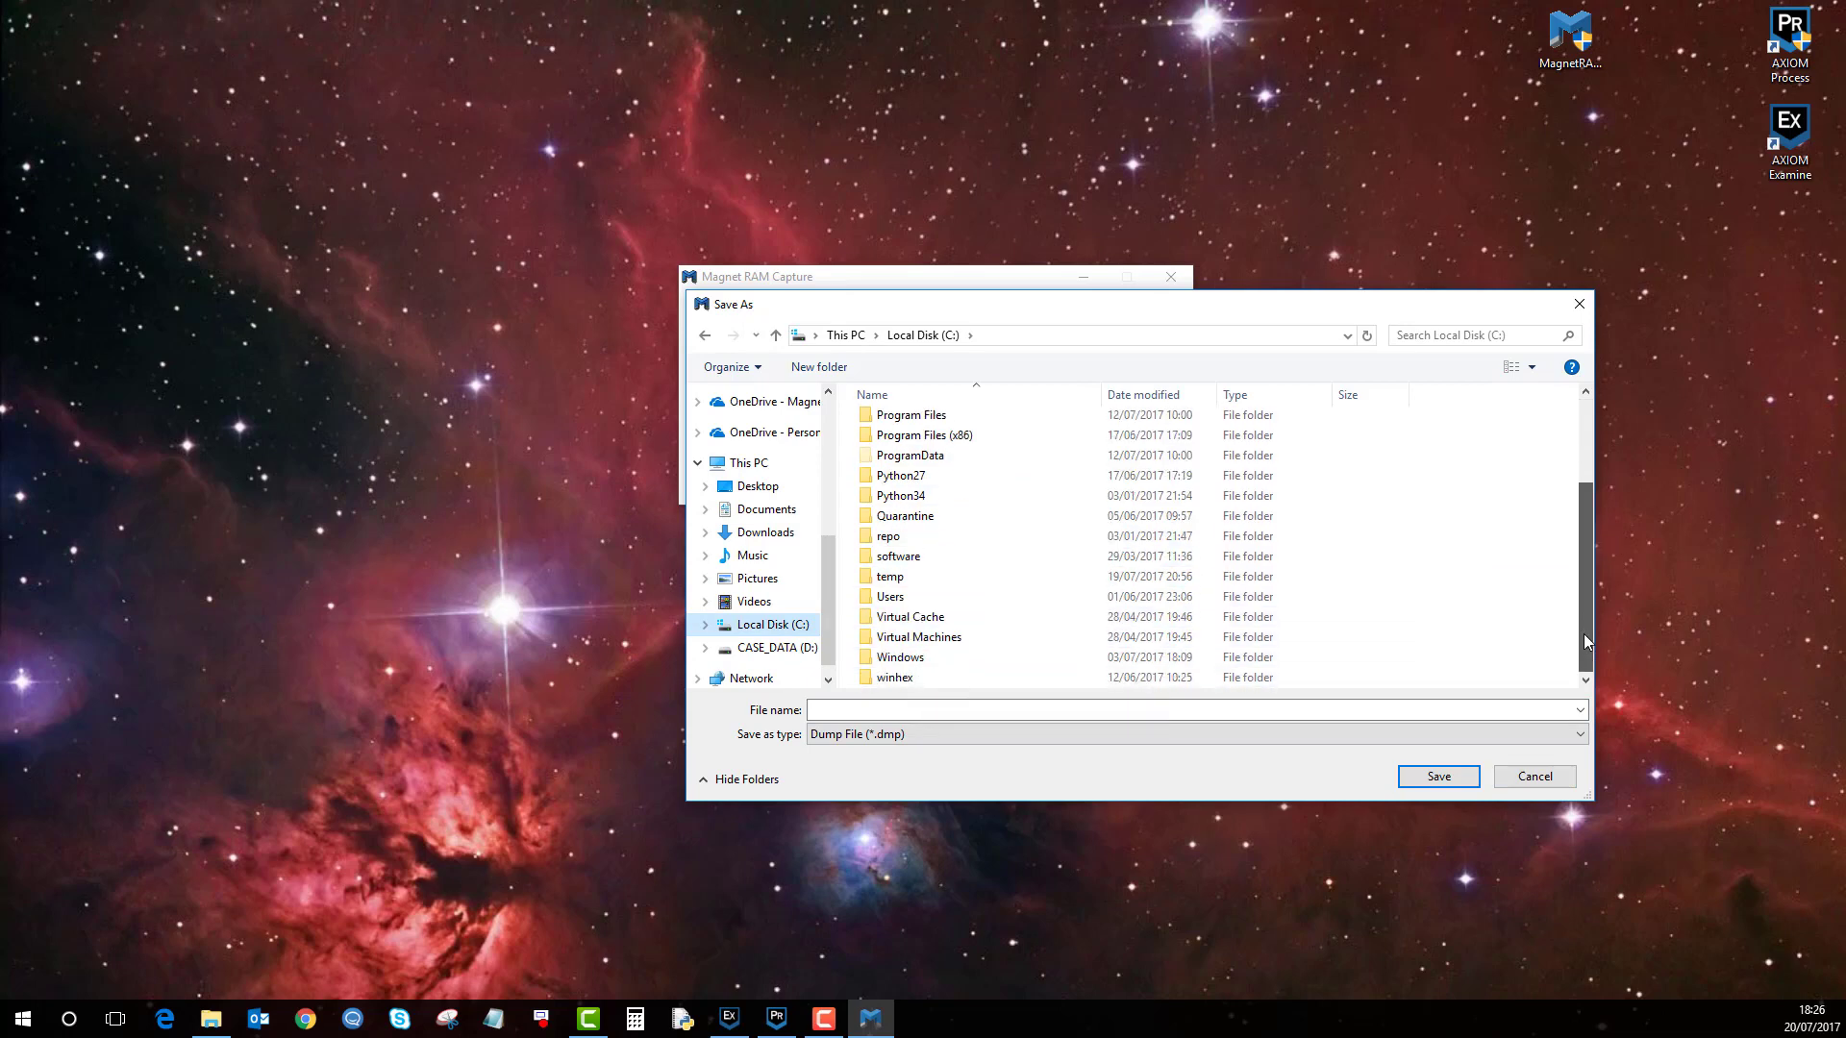
pyautogui.doubleClick(906, 578)
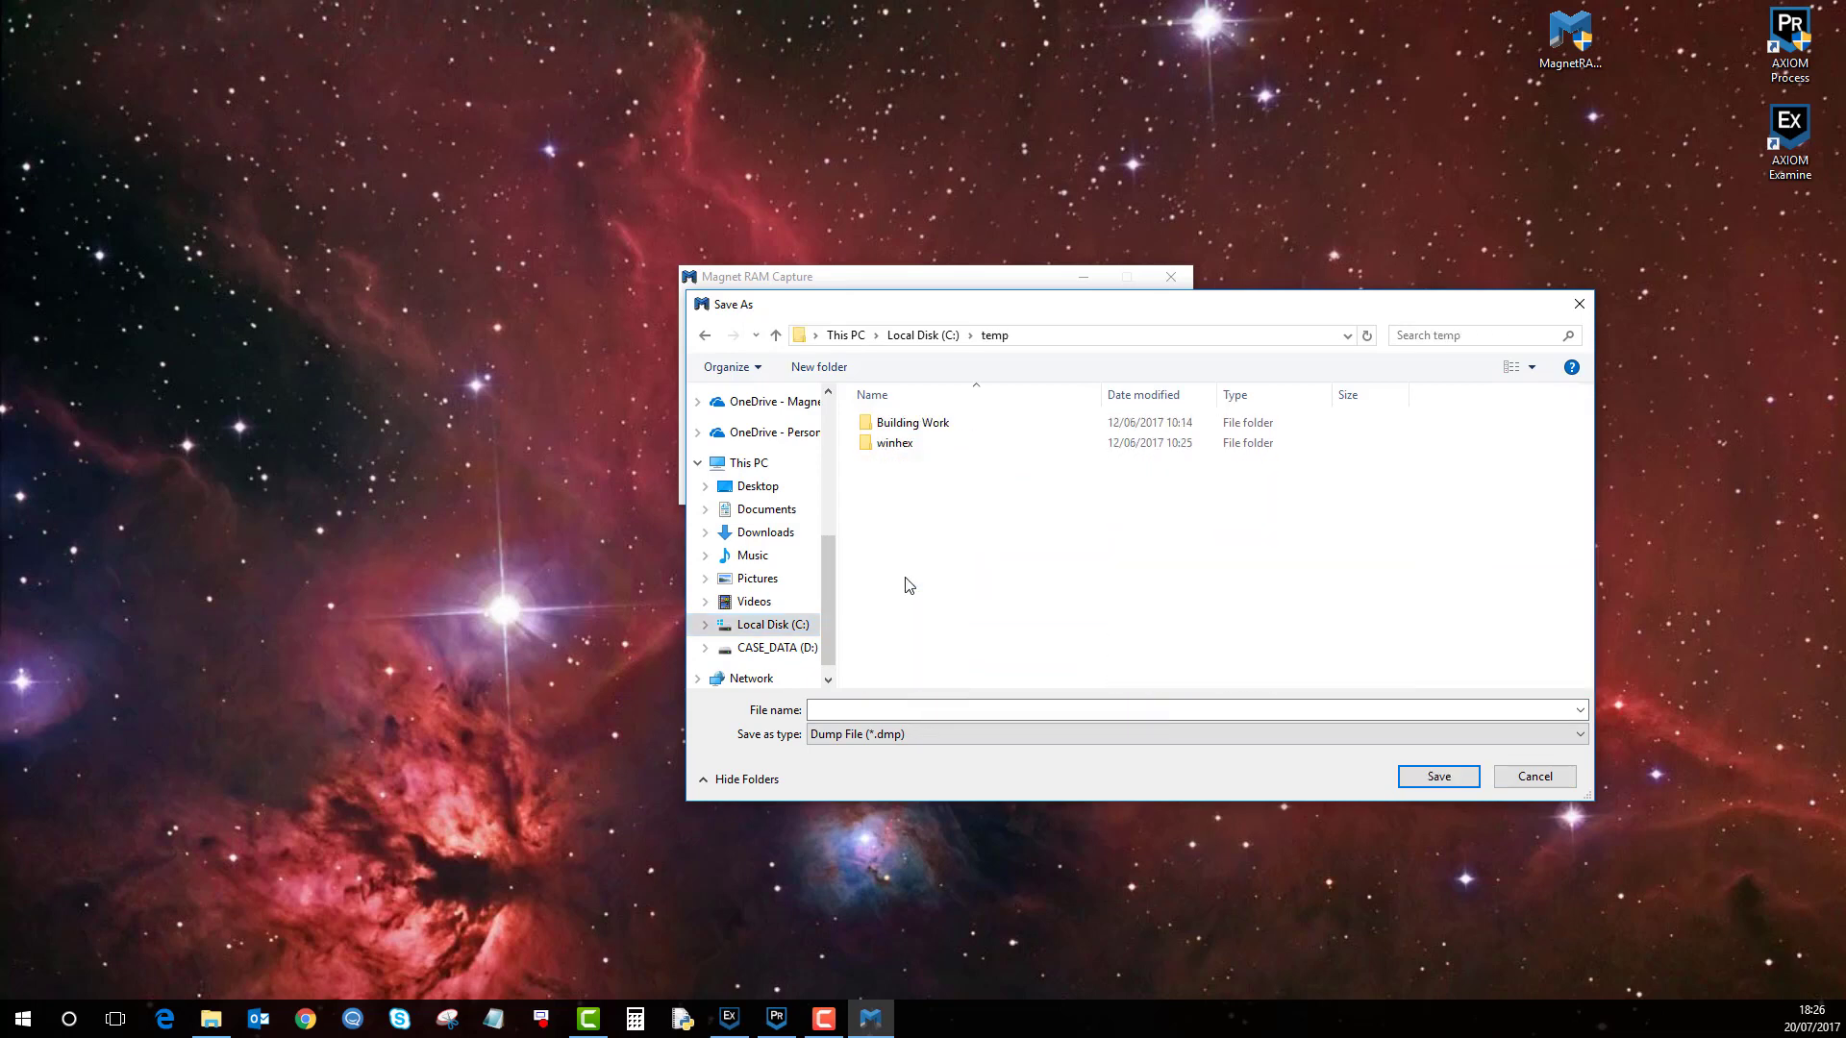
pyautogui.click(947, 711)
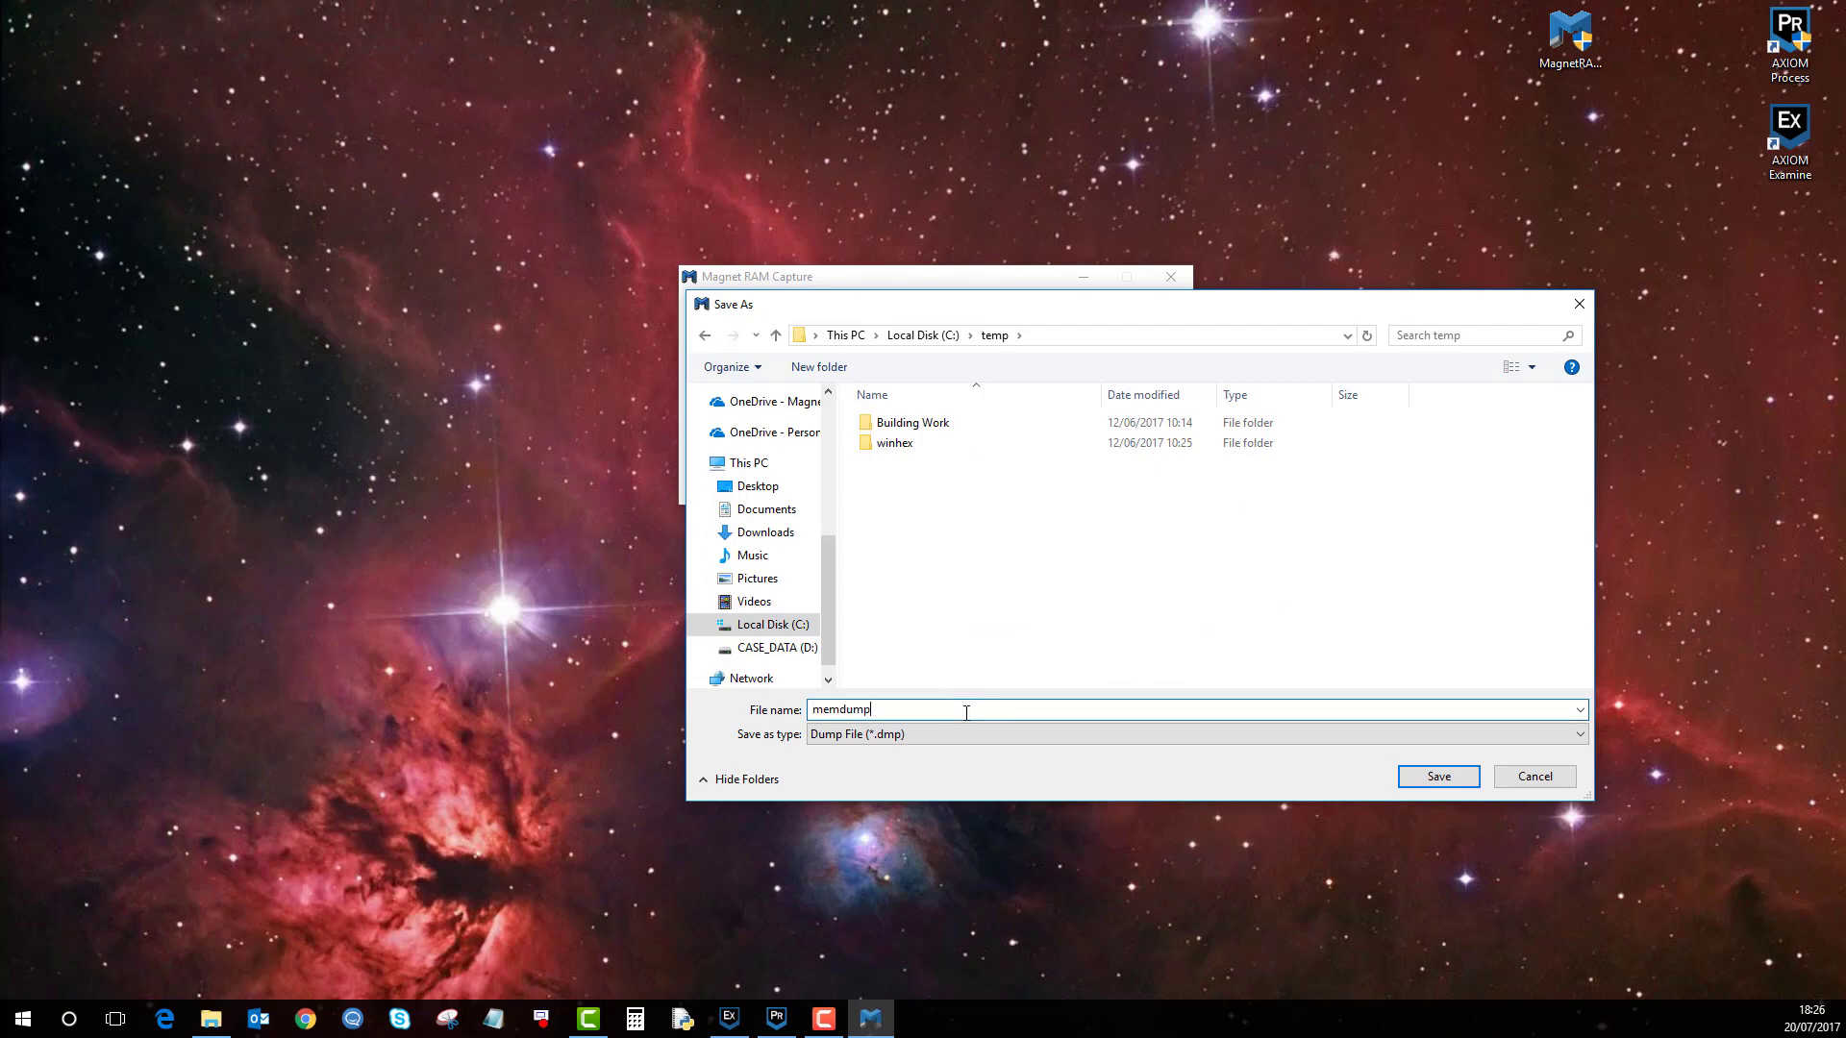
# Save to C:\temp\memdump.dmp, start the memory capture, abort it at 8%, and close the tool.
pyautogui.click(1437, 776)
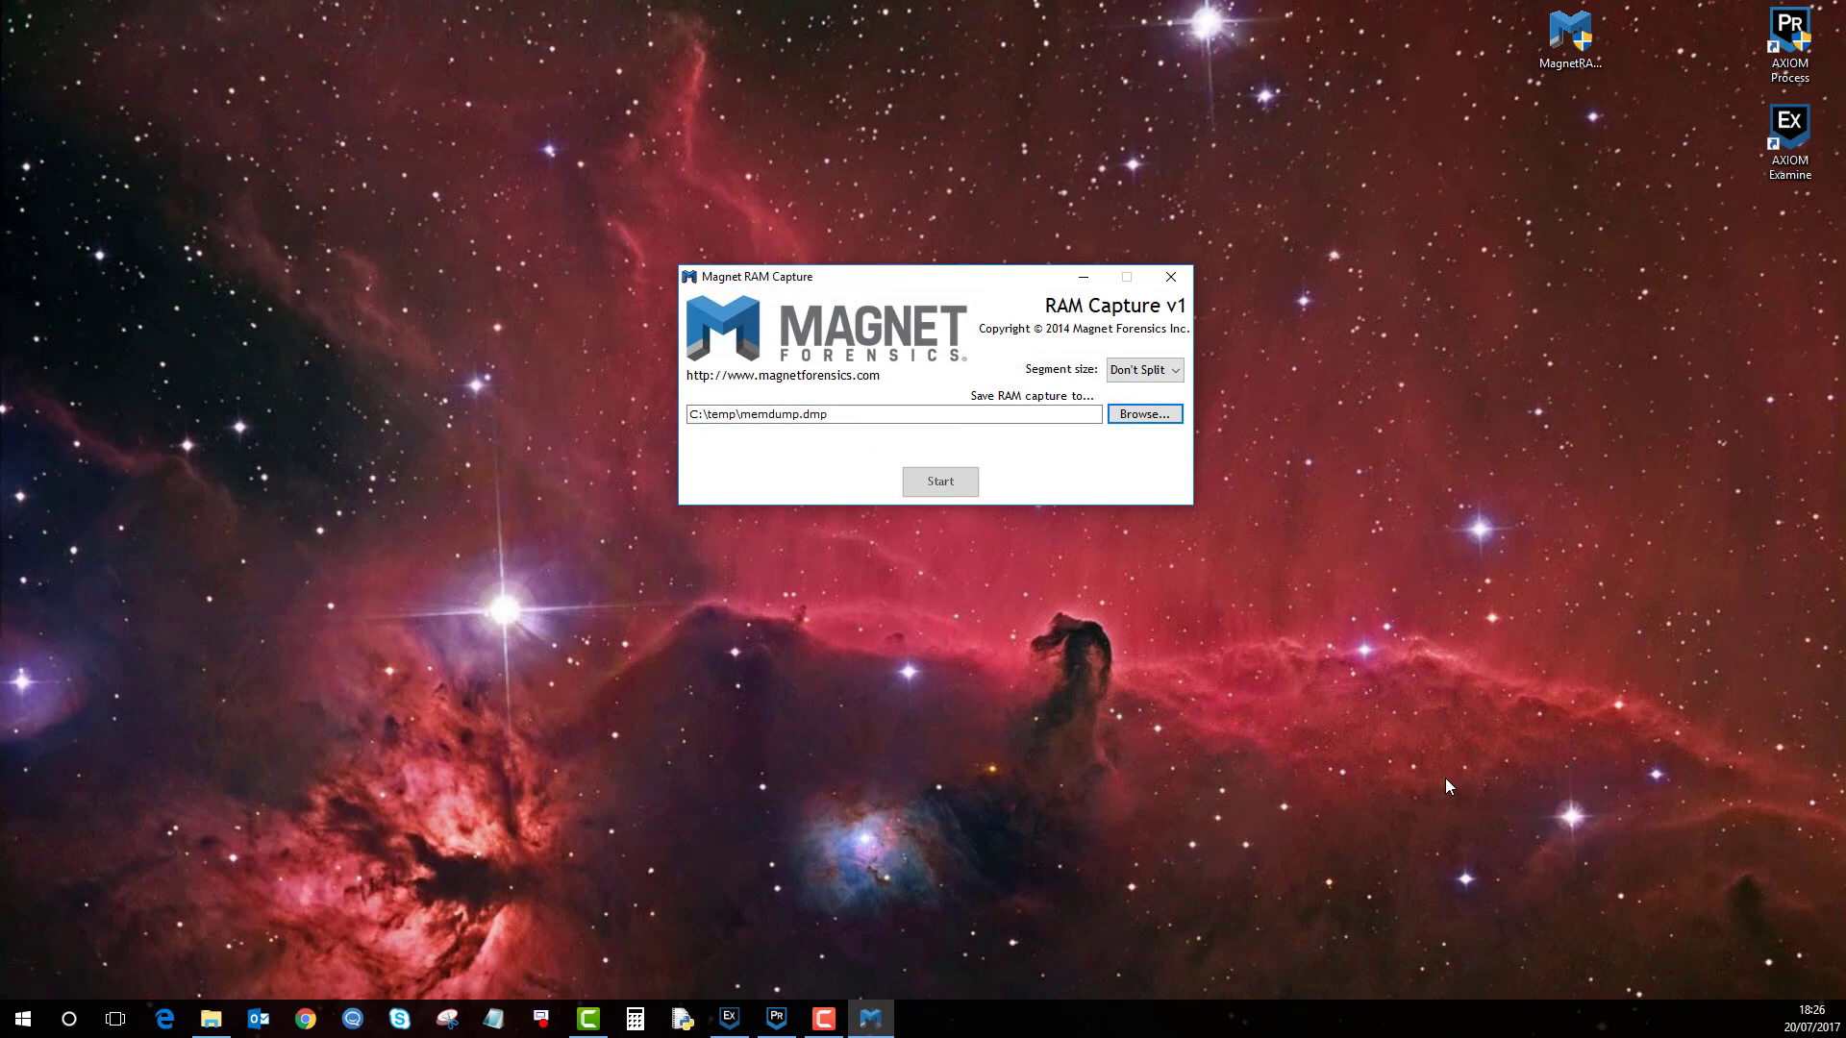
pyautogui.click(958, 492)
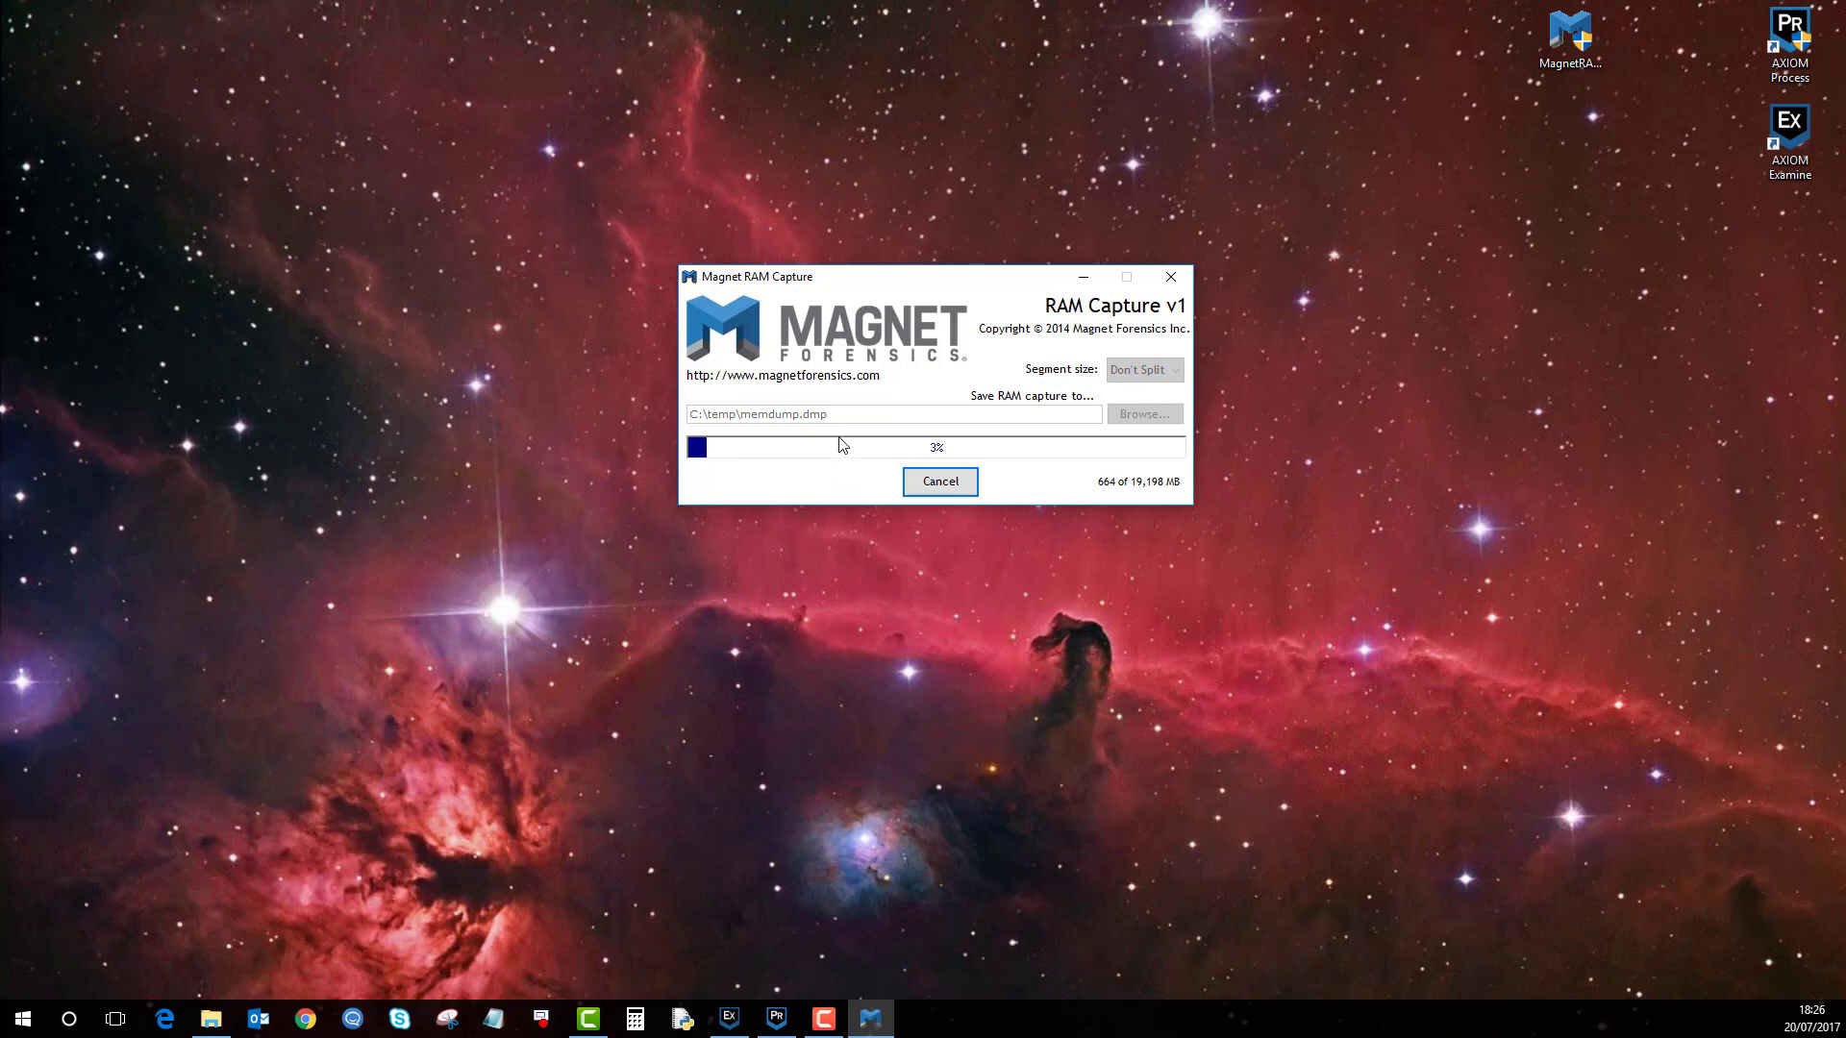
pyautogui.click(940, 483)
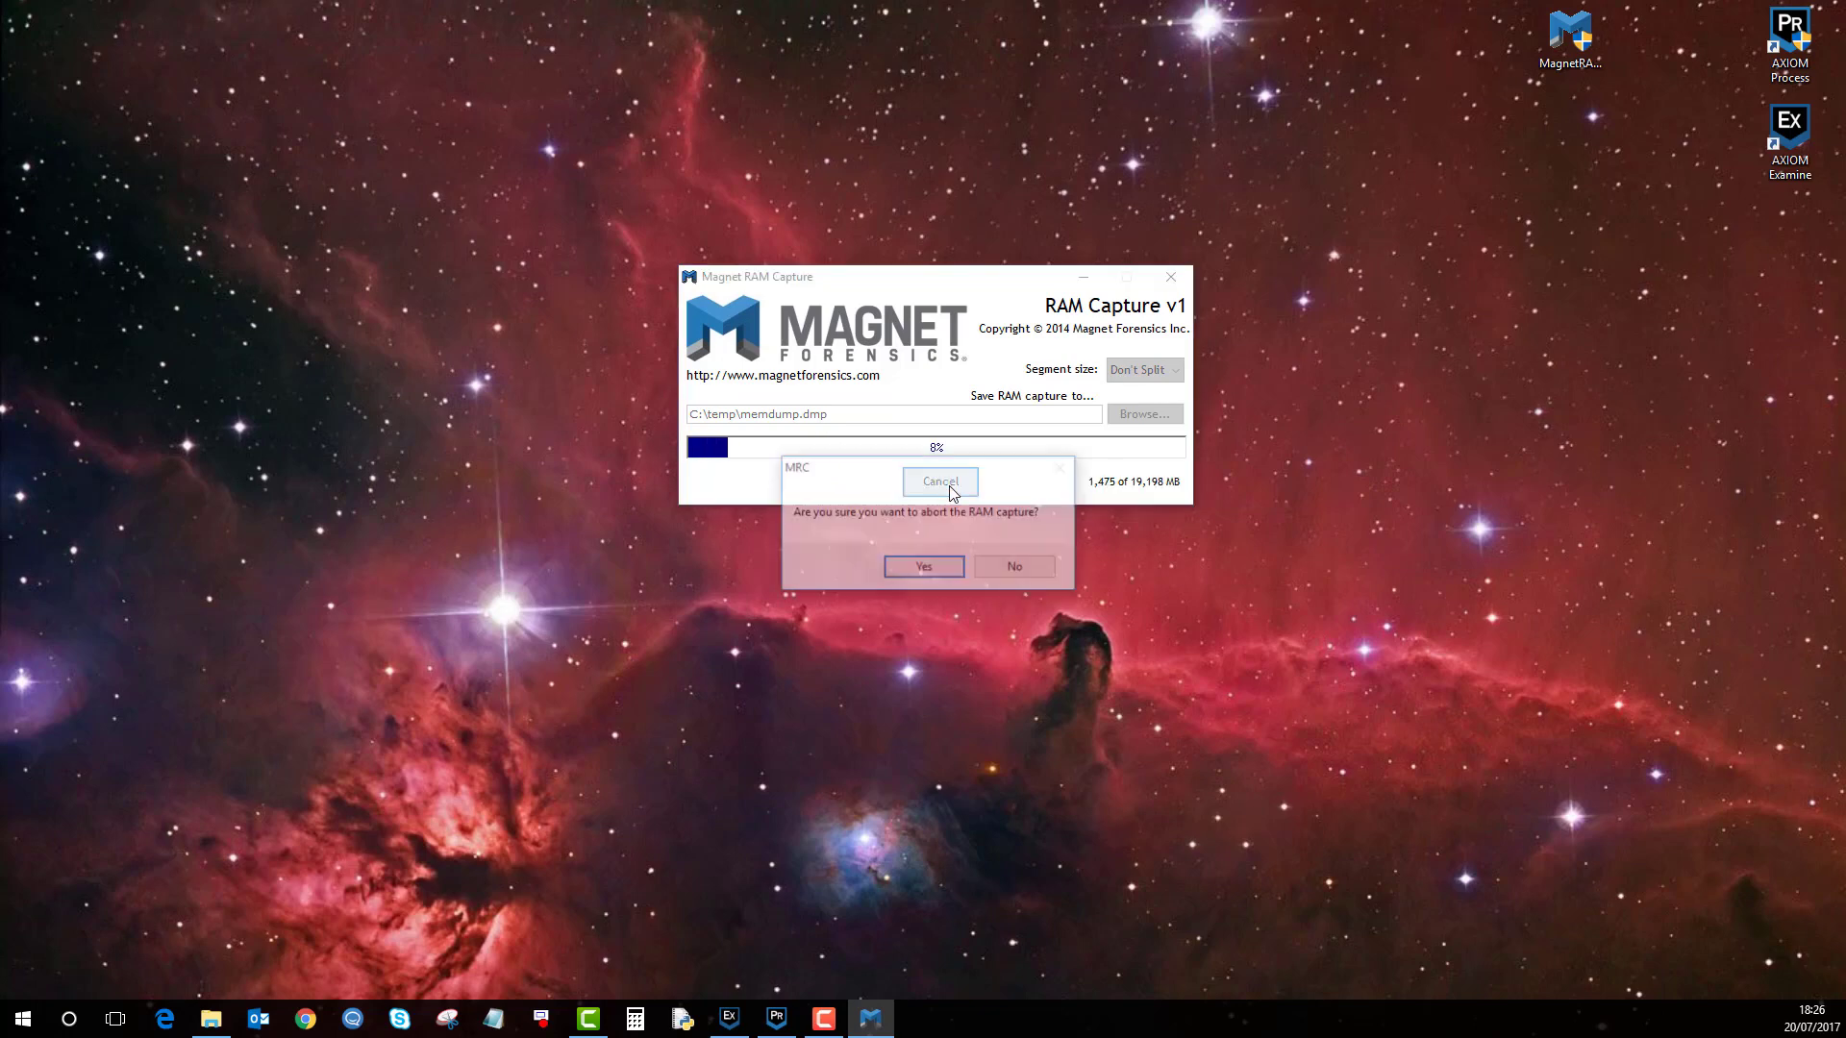
pyautogui.click(943, 573)
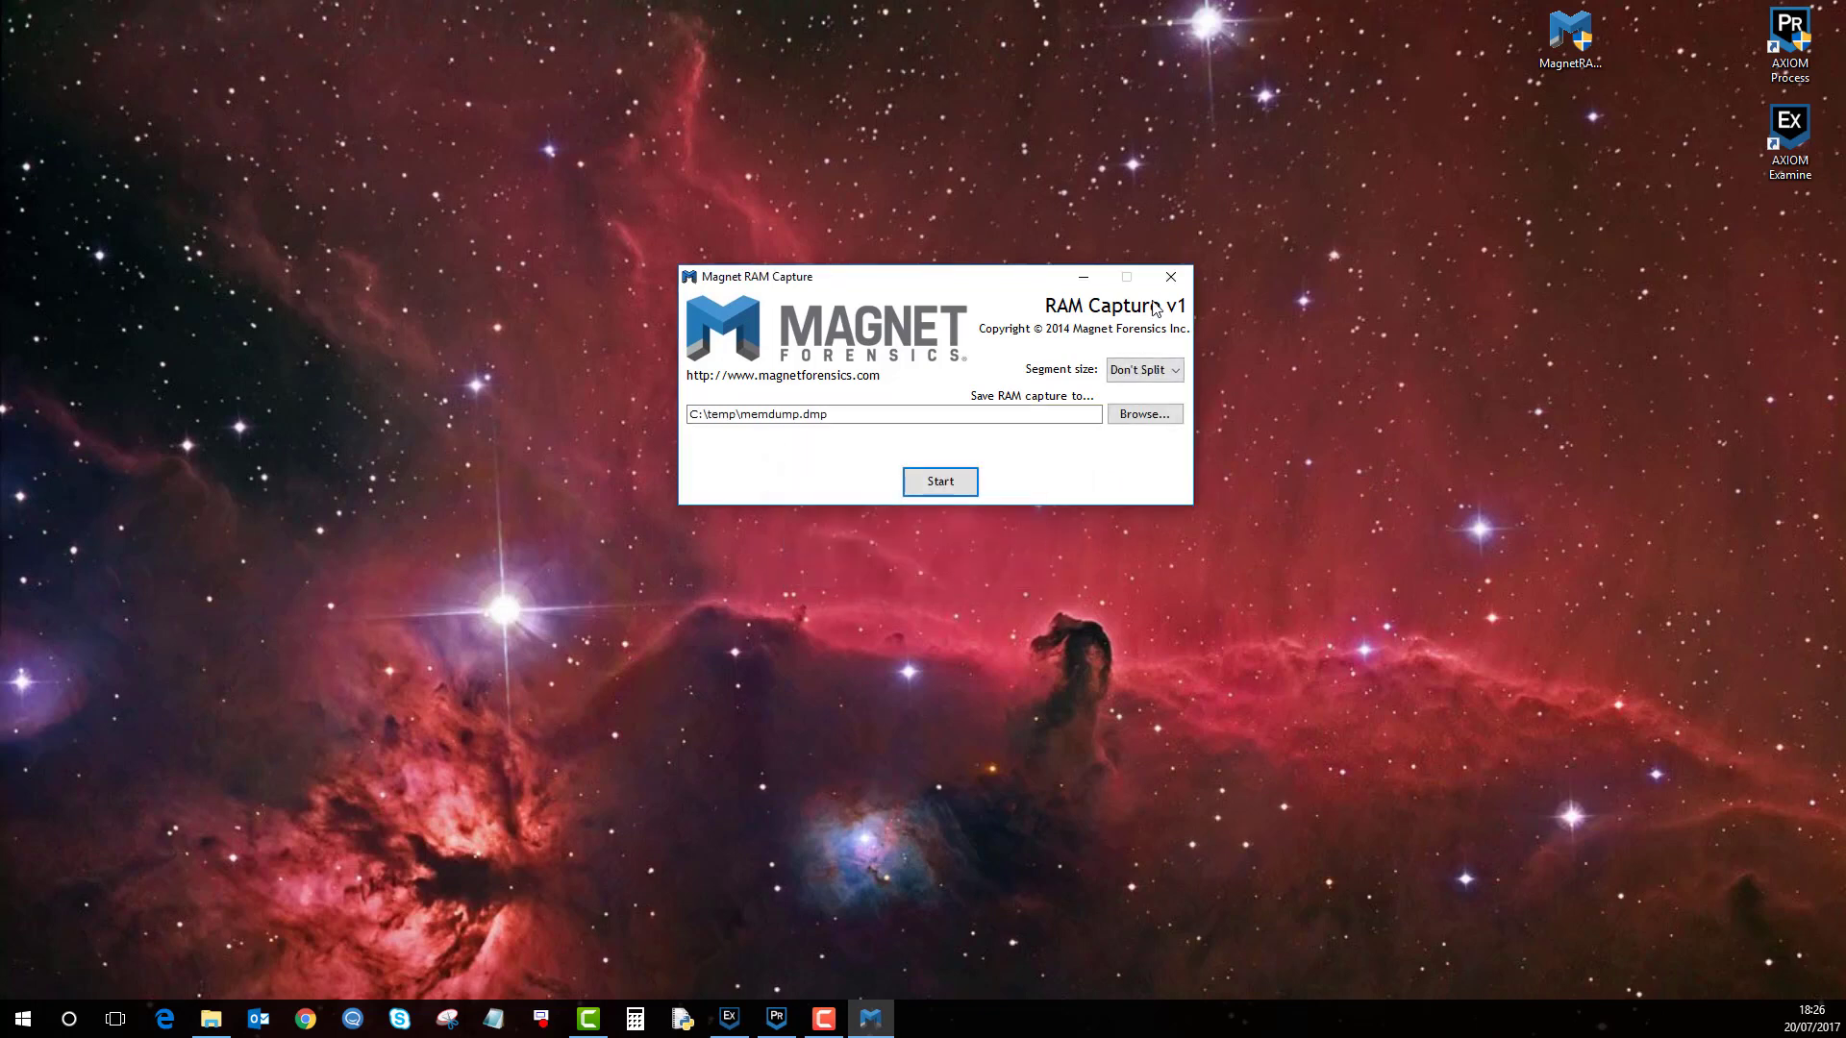
pyautogui.click(1171, 279)
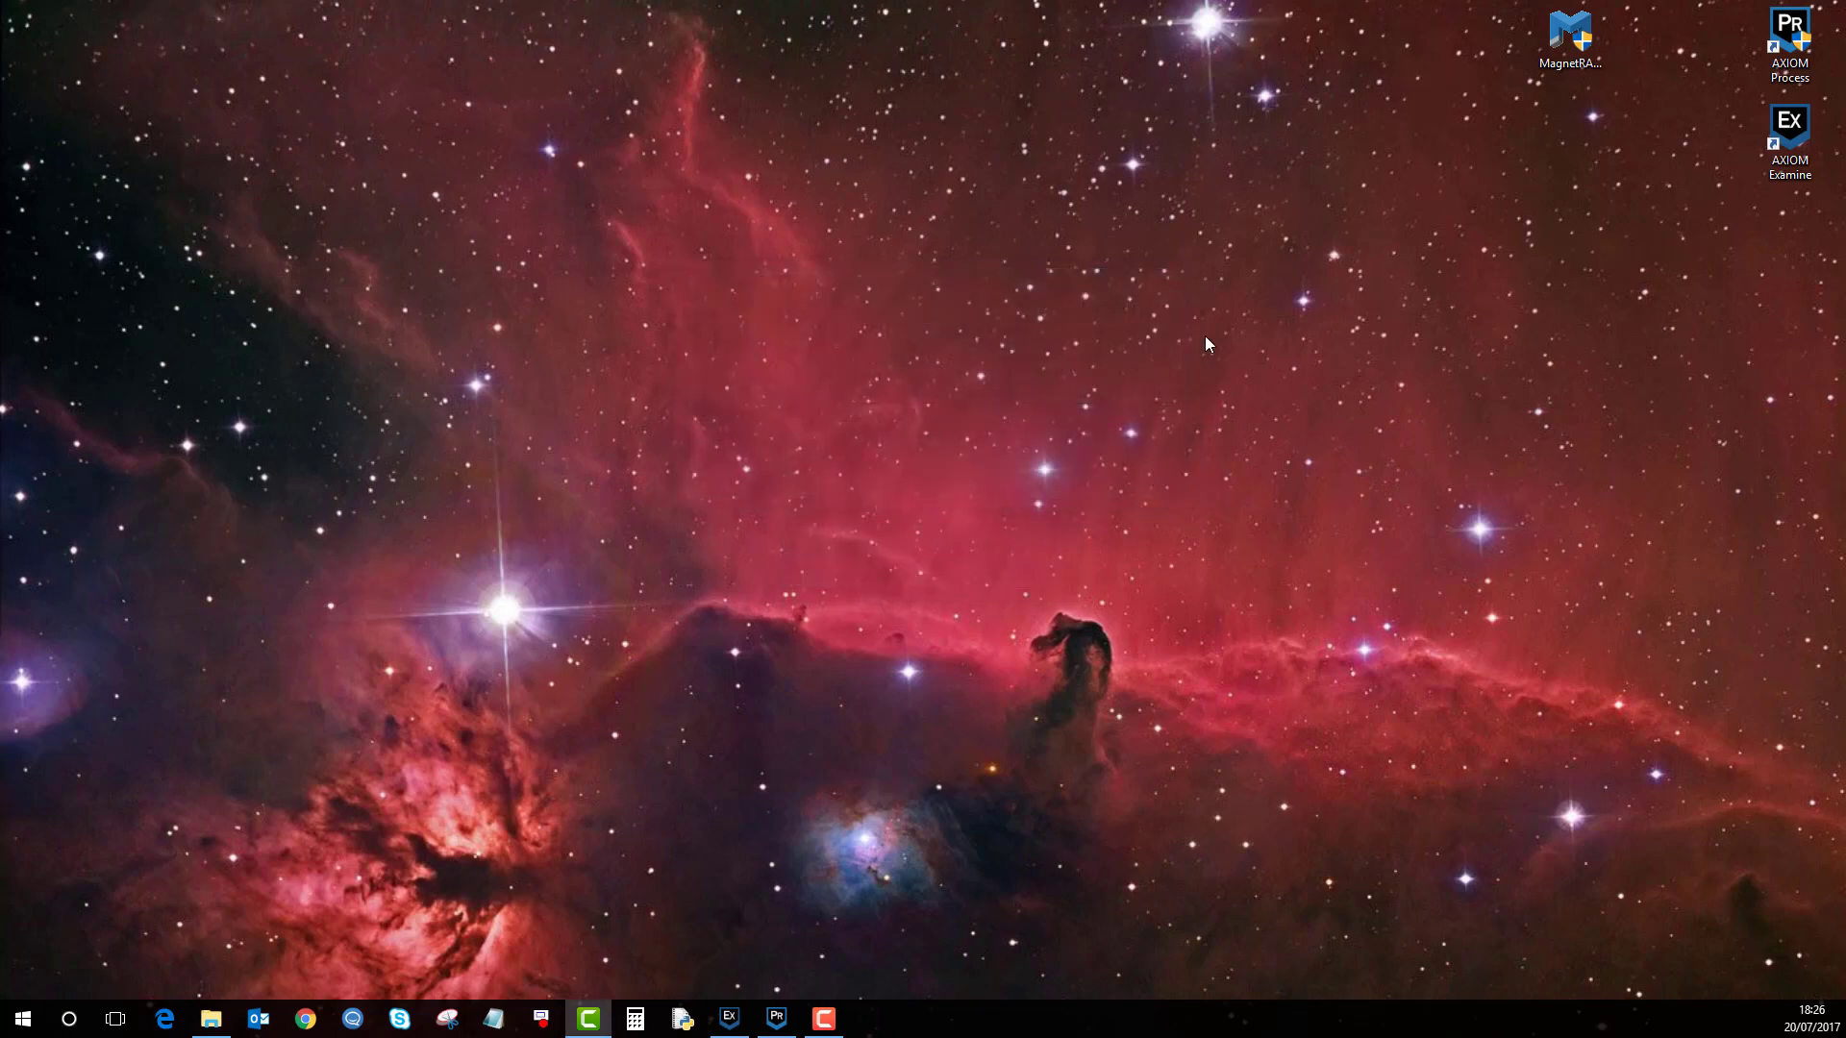
# Restore AXIOM Process, enter 'RAM Capture' as the case number, and continue to Evidence Sources.
pyautogui.moveTo(783, 1029)
pyautogui.click(784, 1021)
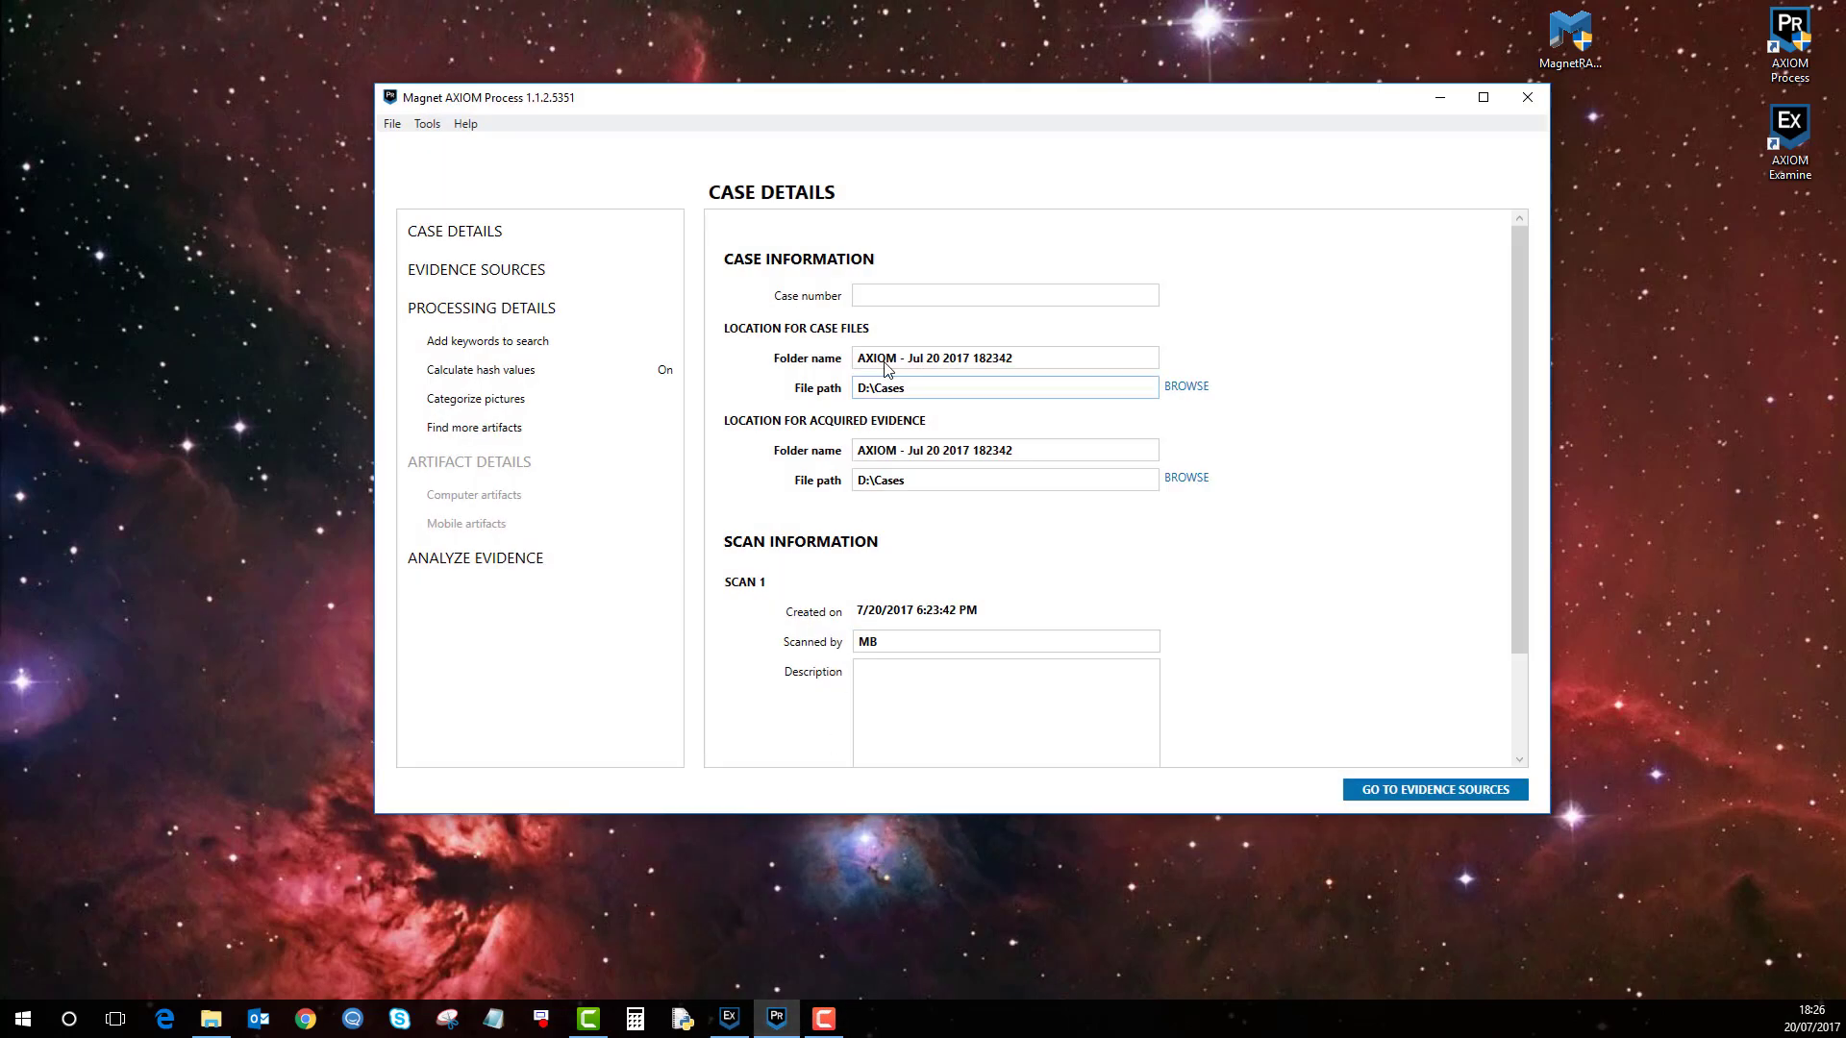
pyautogui.click(907, 300)
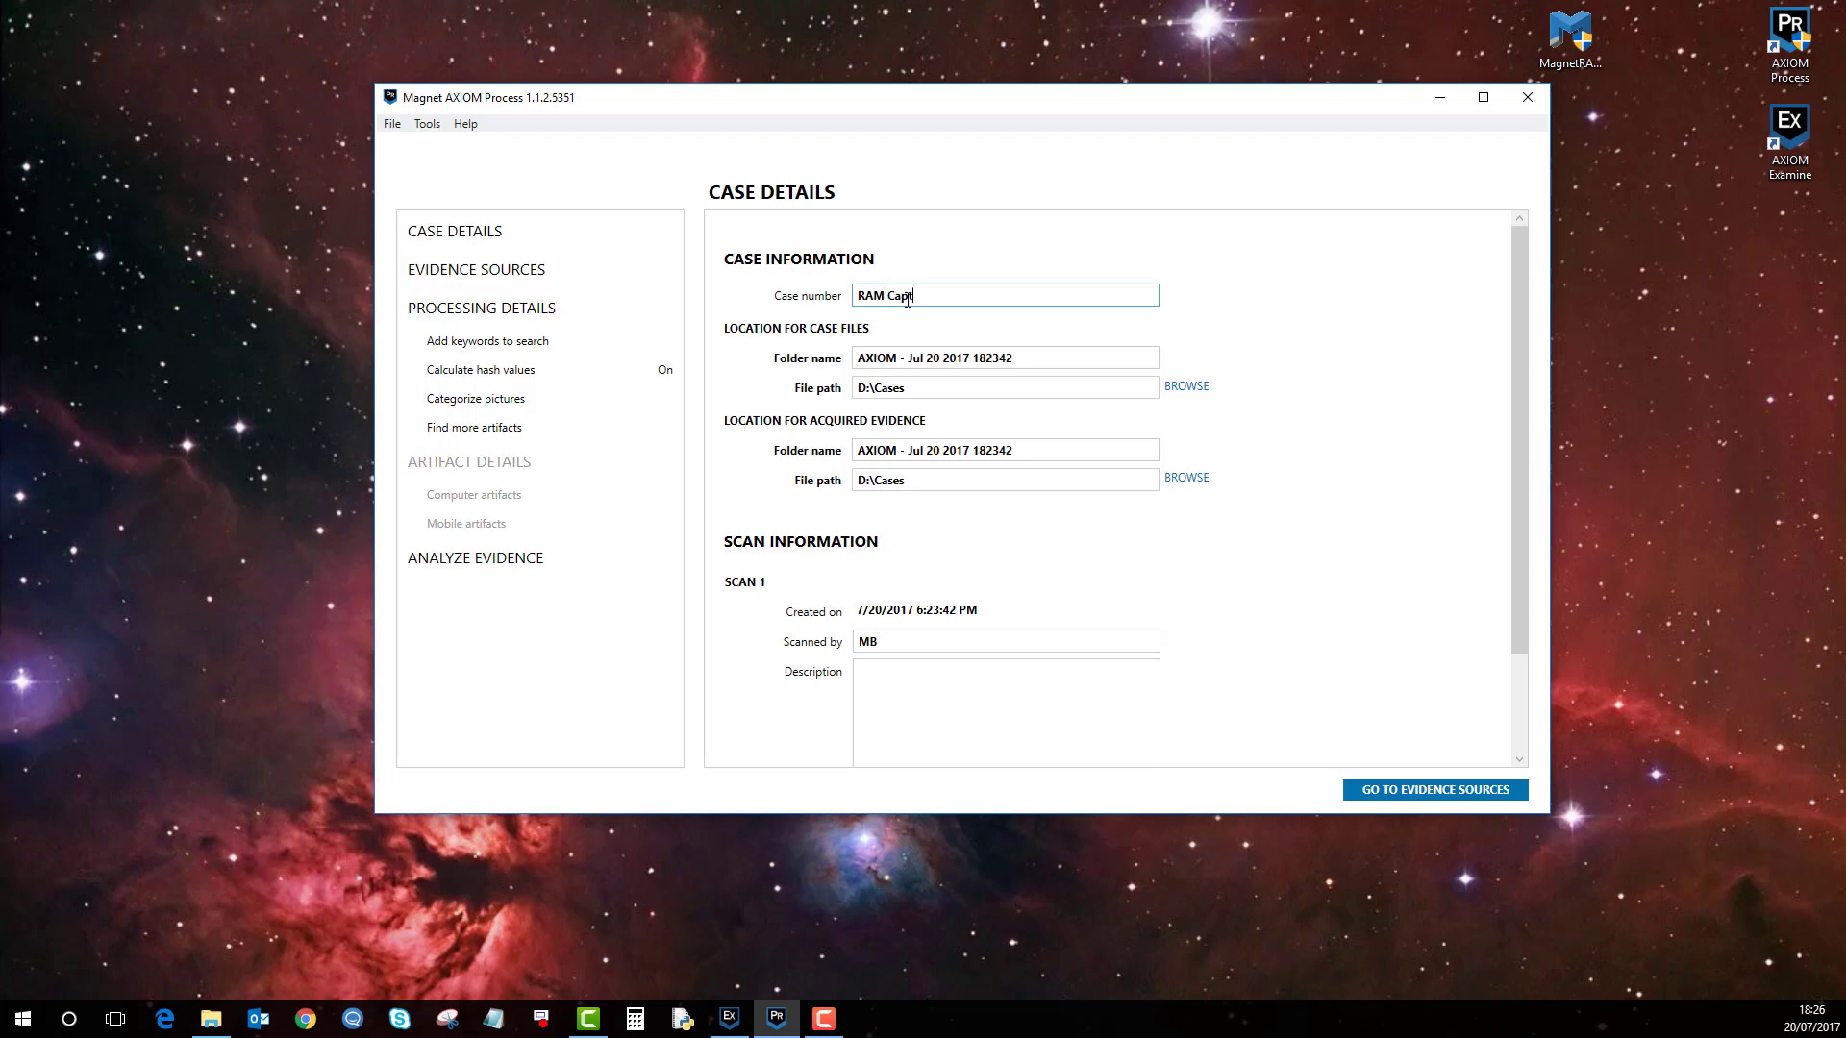
pyautogui.click(1455, 790)
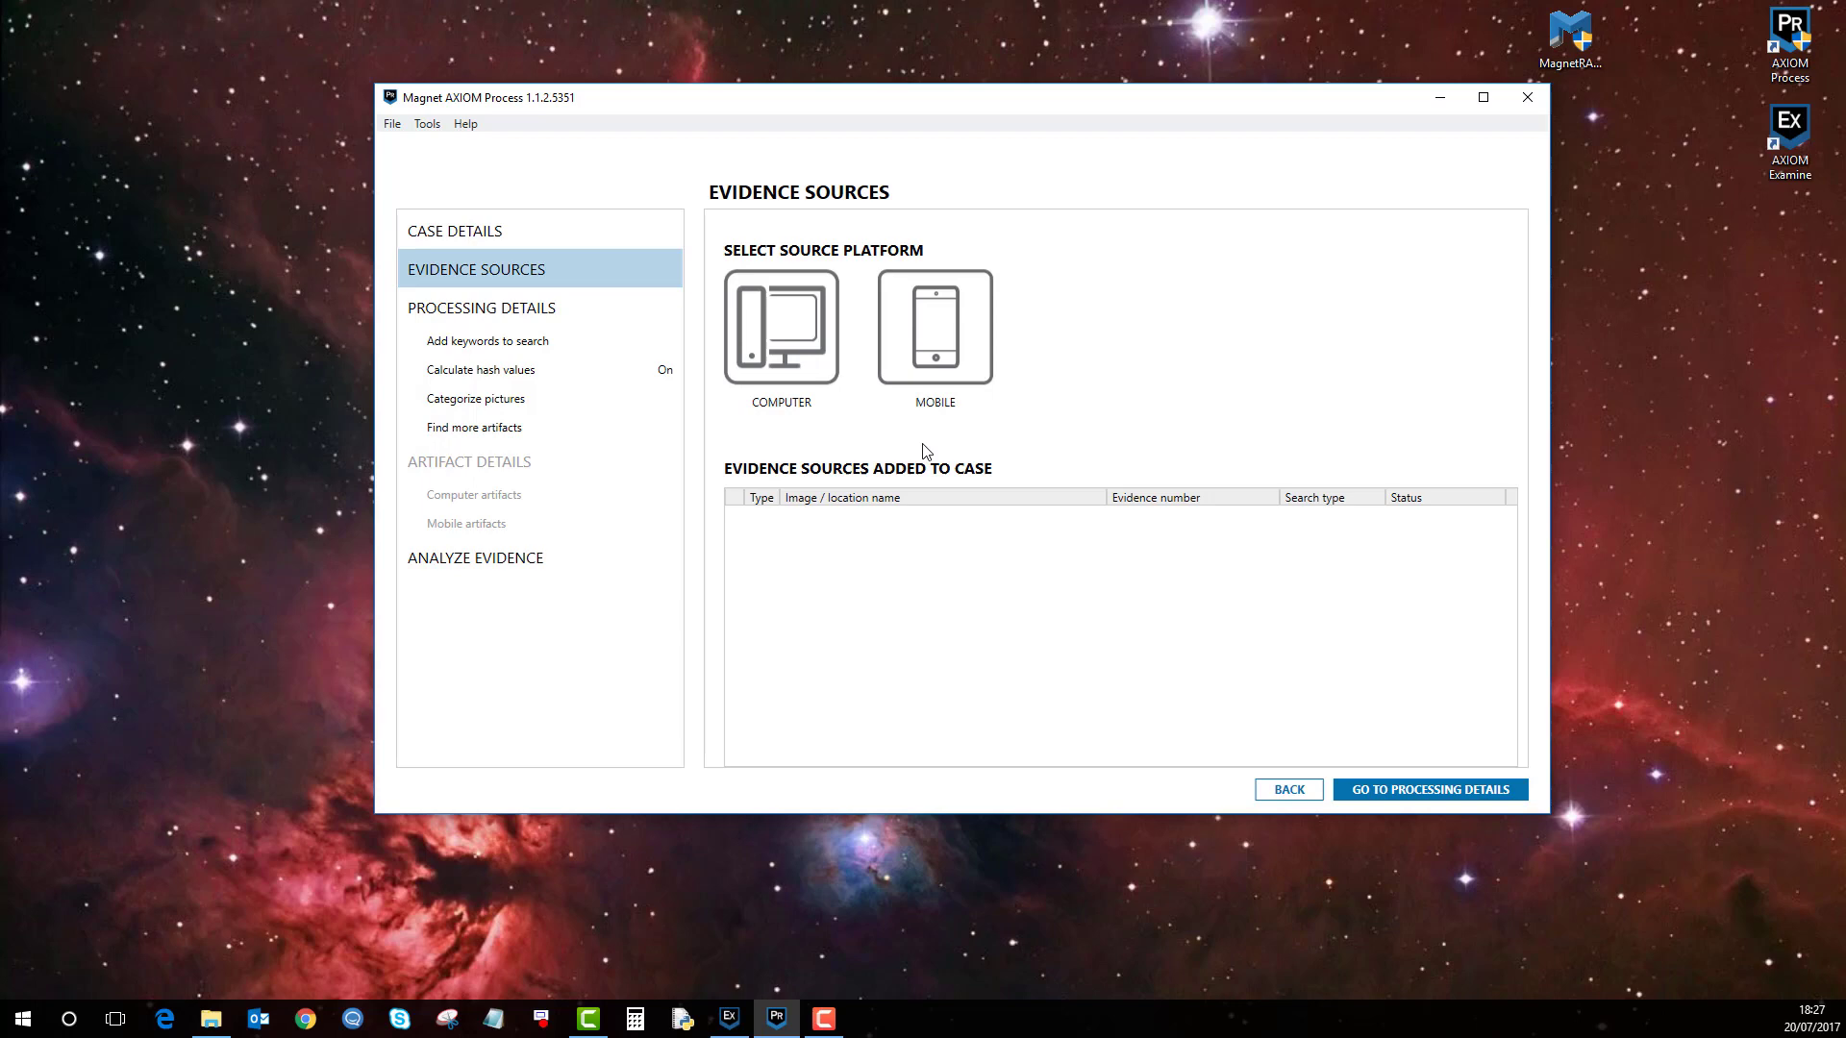
# Load ramcapture.dmp from the RAM Dump folder as a computer disk-image evidence source.
pyautogui.click(814, 348)
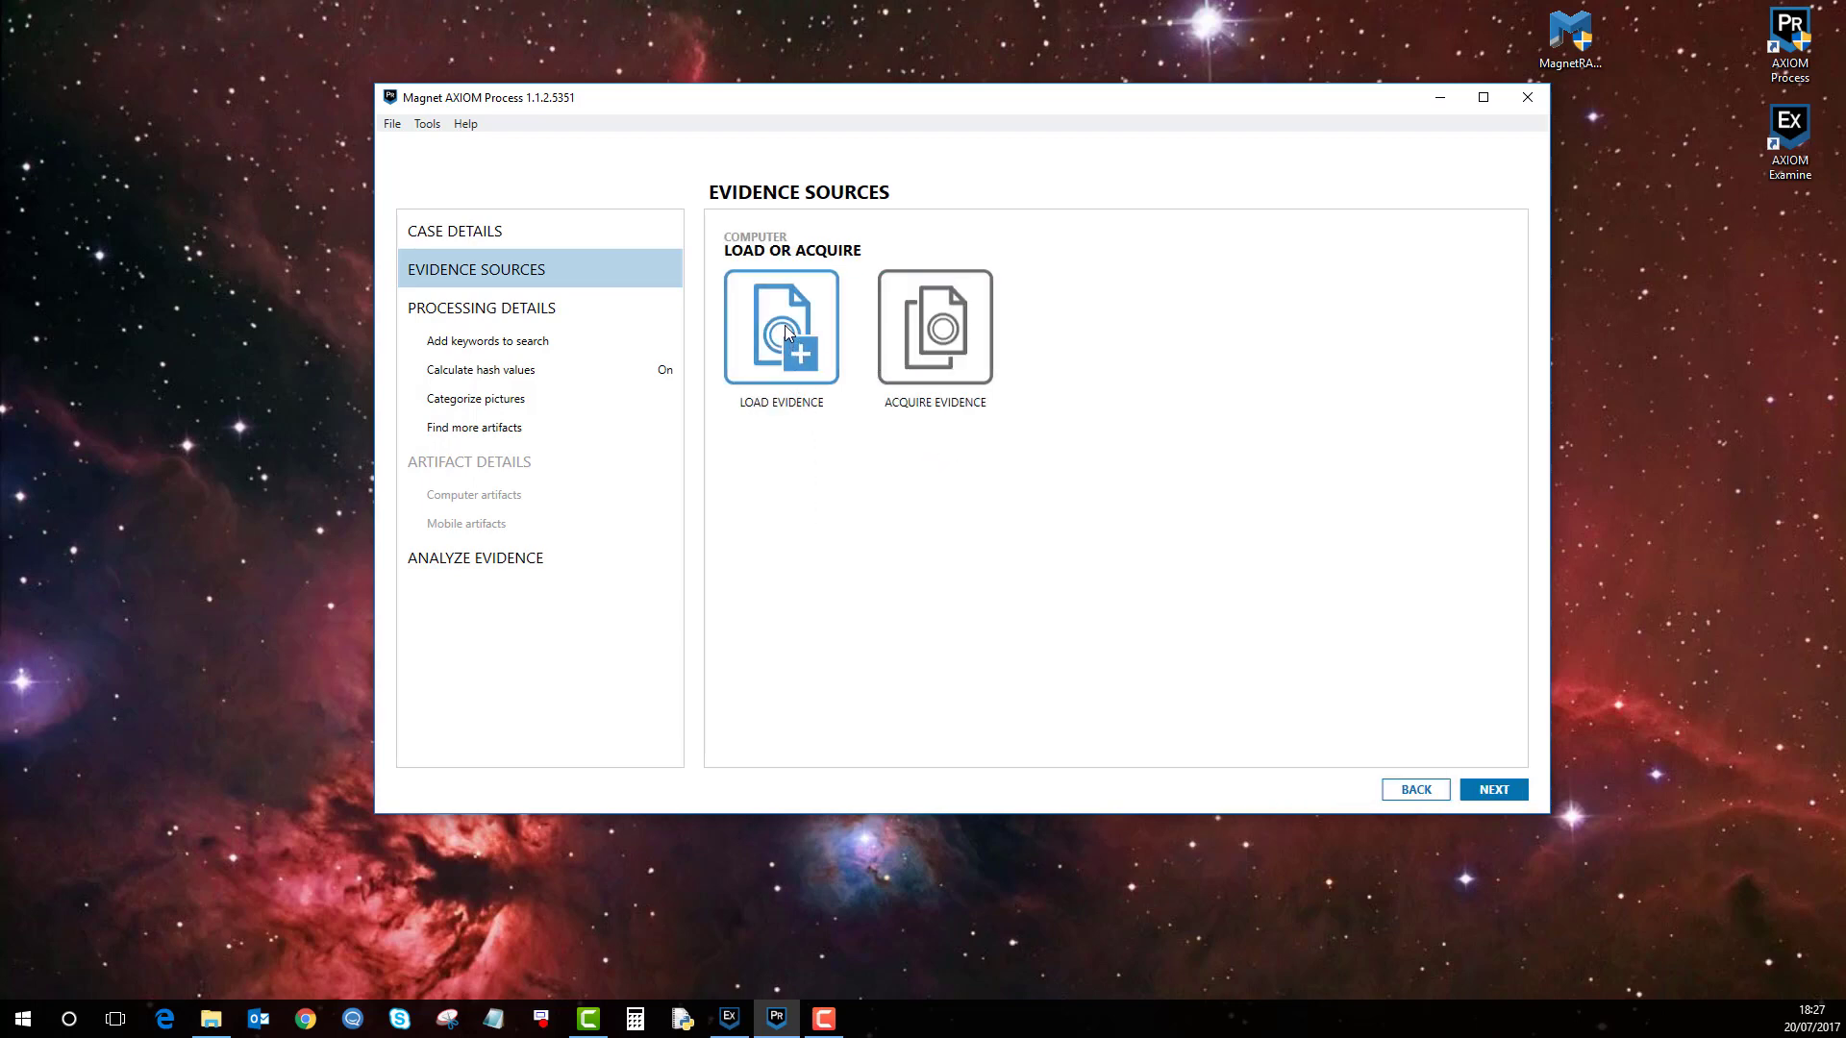
pyautogui.click(786, 332)
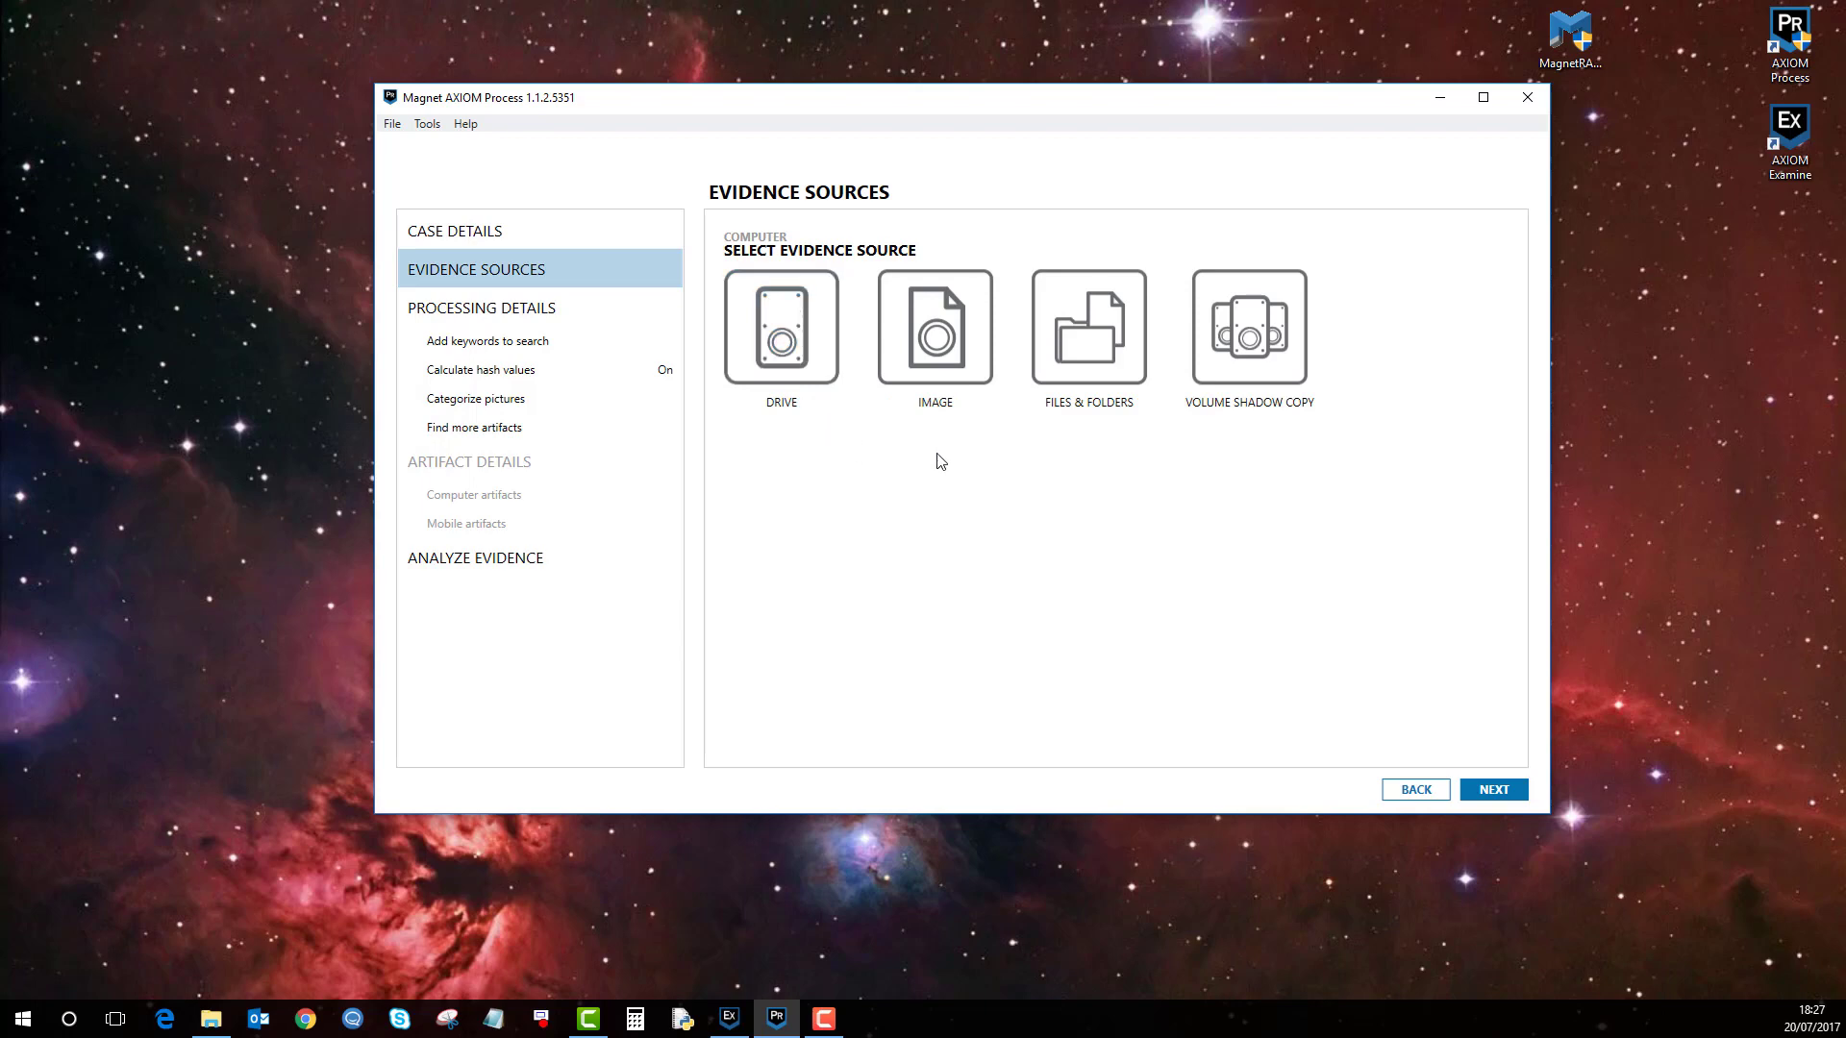
pyautogui.click(945, 348)
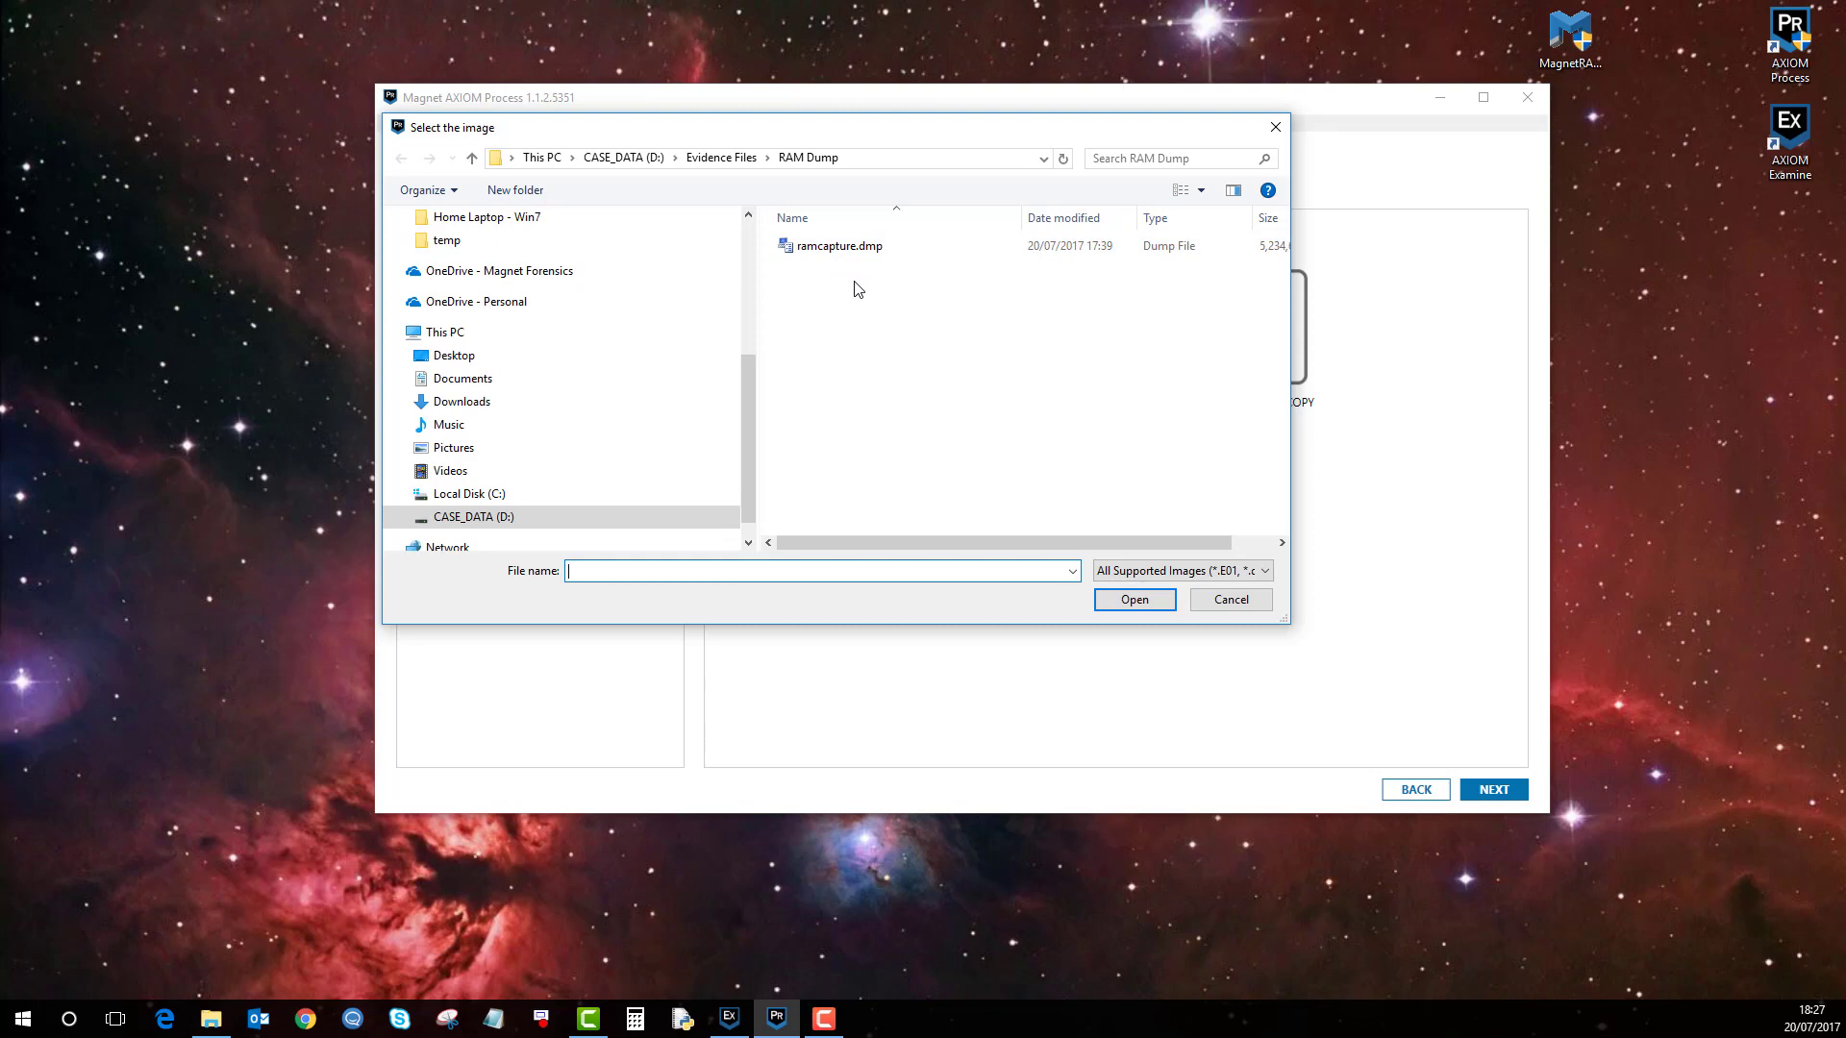
pyautogui.click(868, 252)
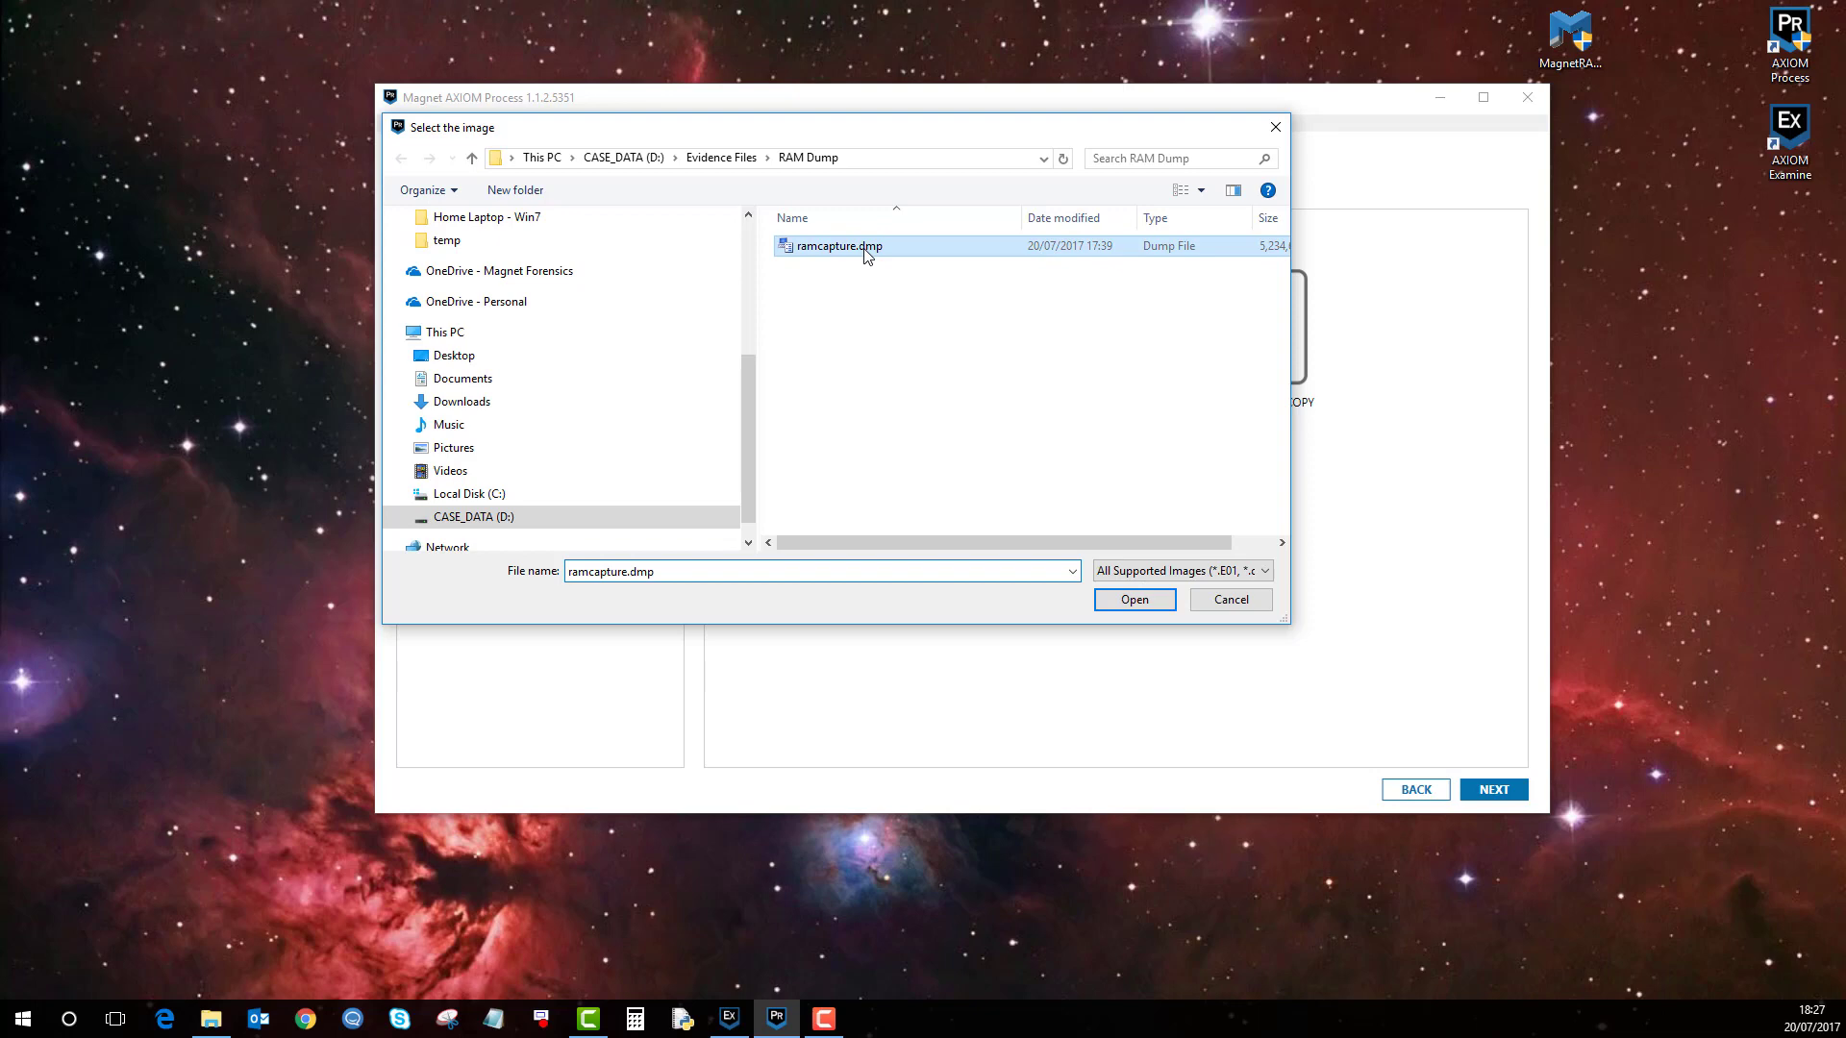
pyautogui.click(1121, 606)
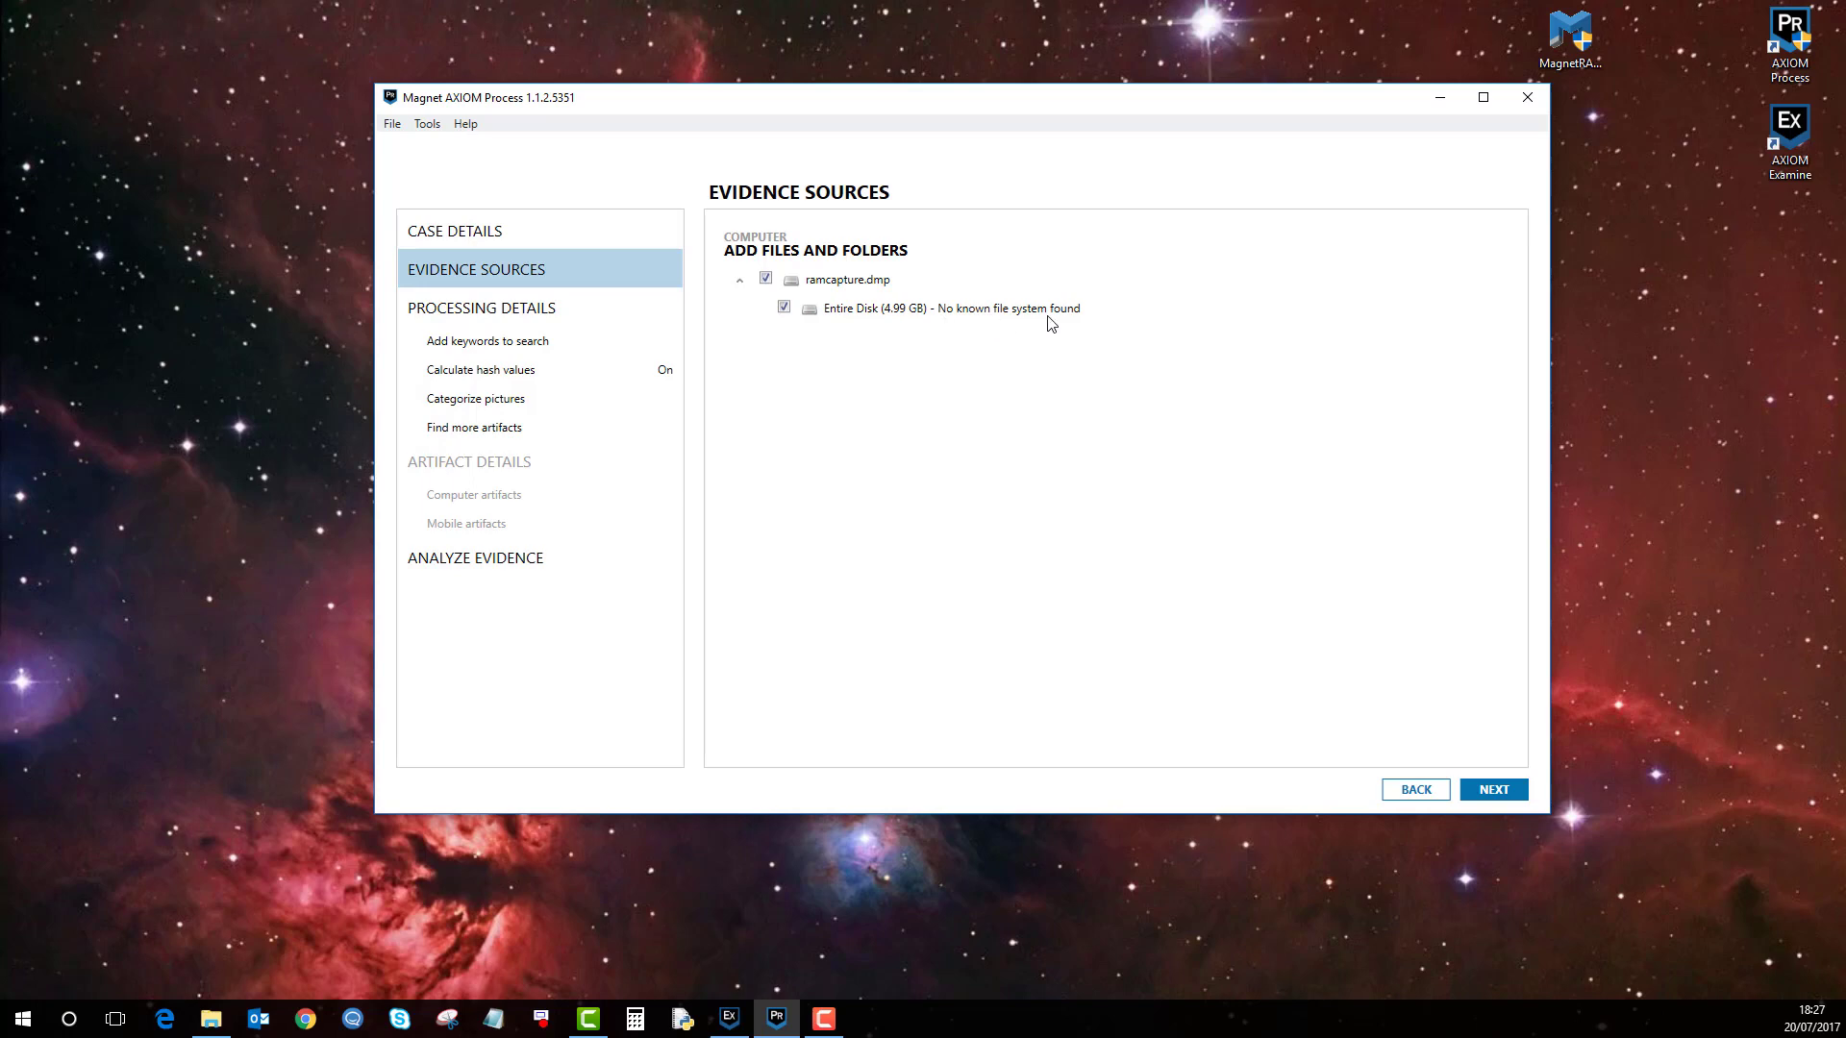
# Add ramcapture.dmp with a Sector level search, view the Computer artifacts, then minimize Process.
pyautogui.click(1493, 789)
pyautogui.click(1207, 300)
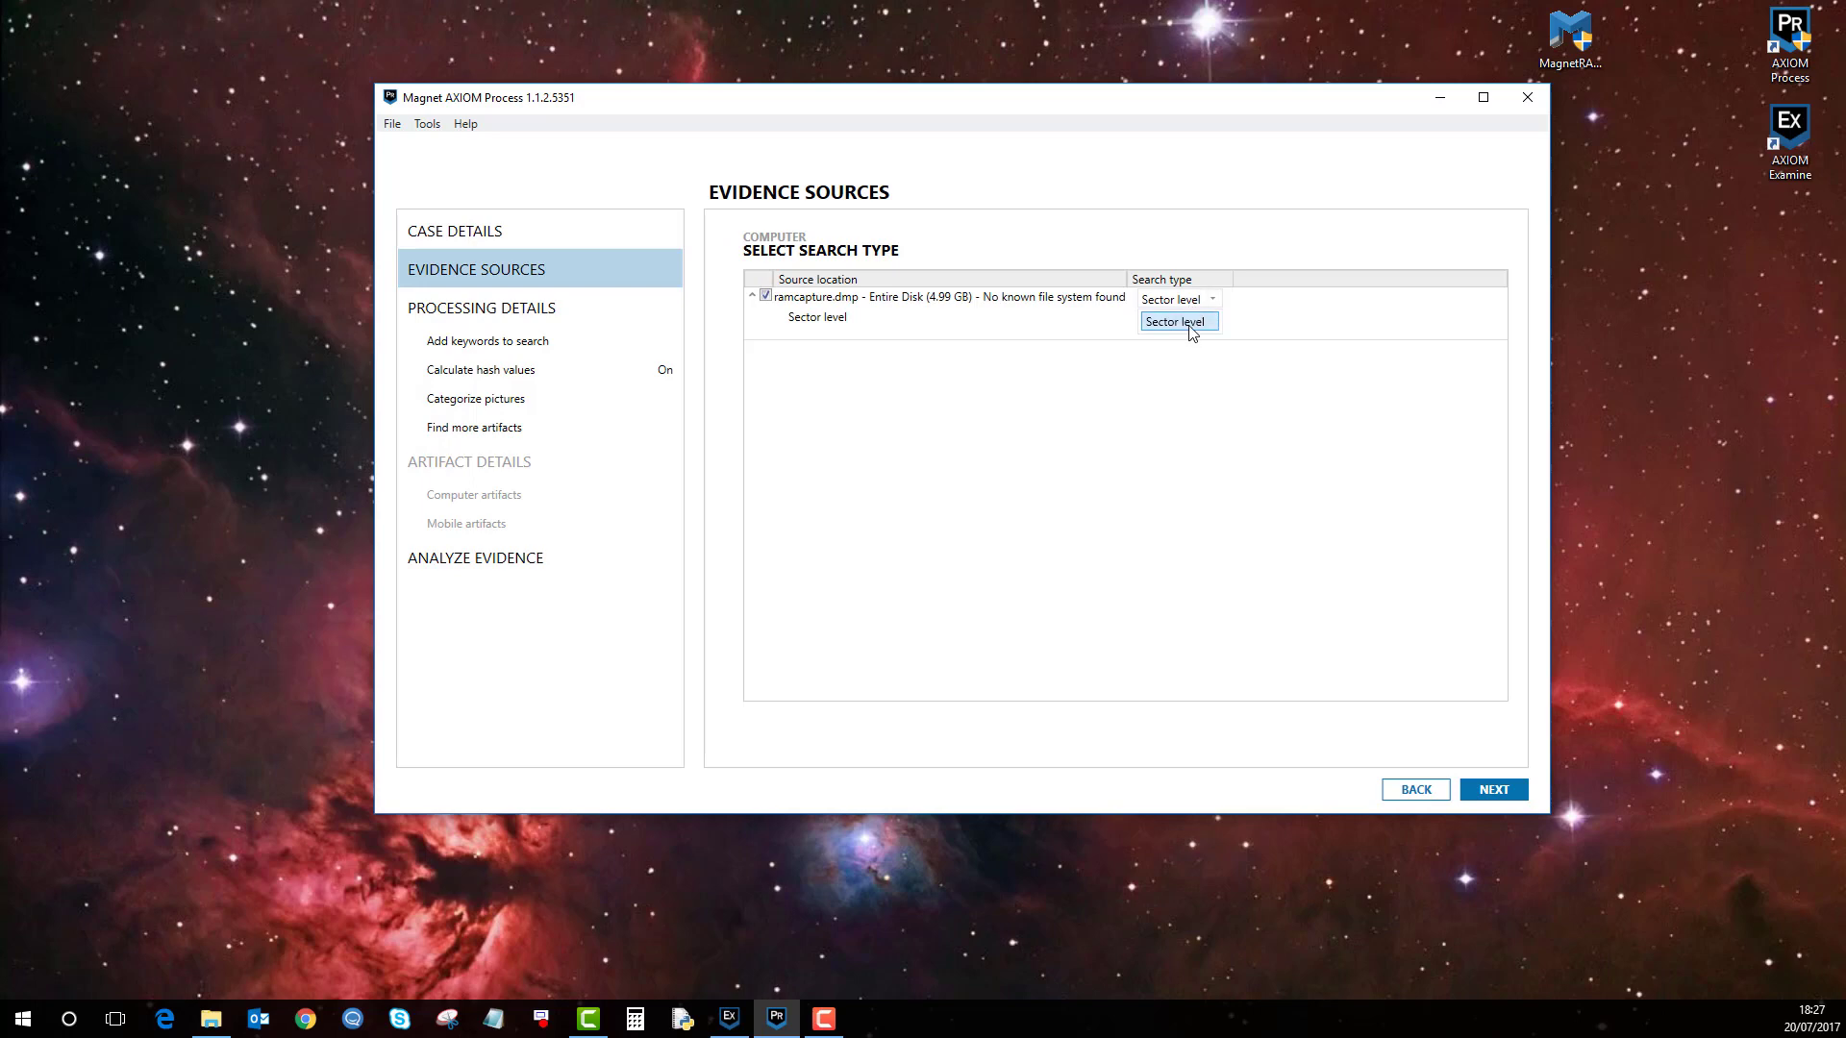
pyautogui.click(1191, 327)
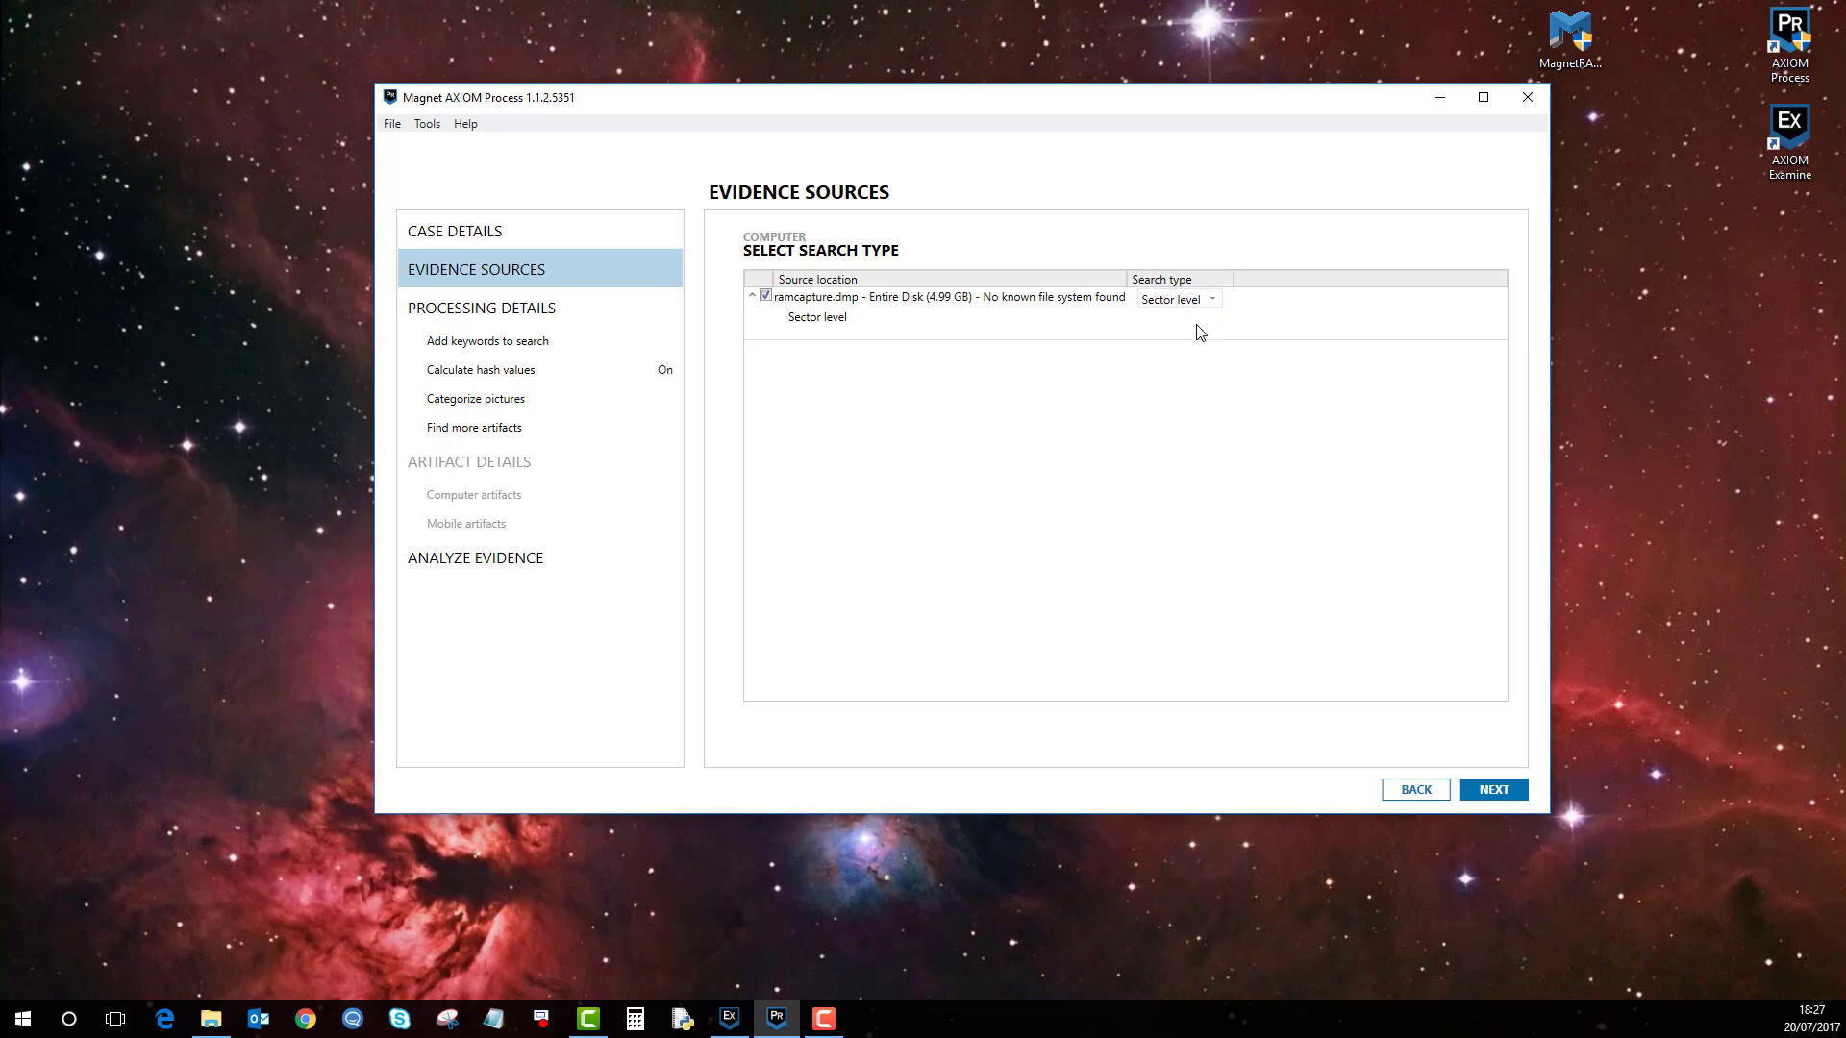
pyautogui.click(1494, 791)
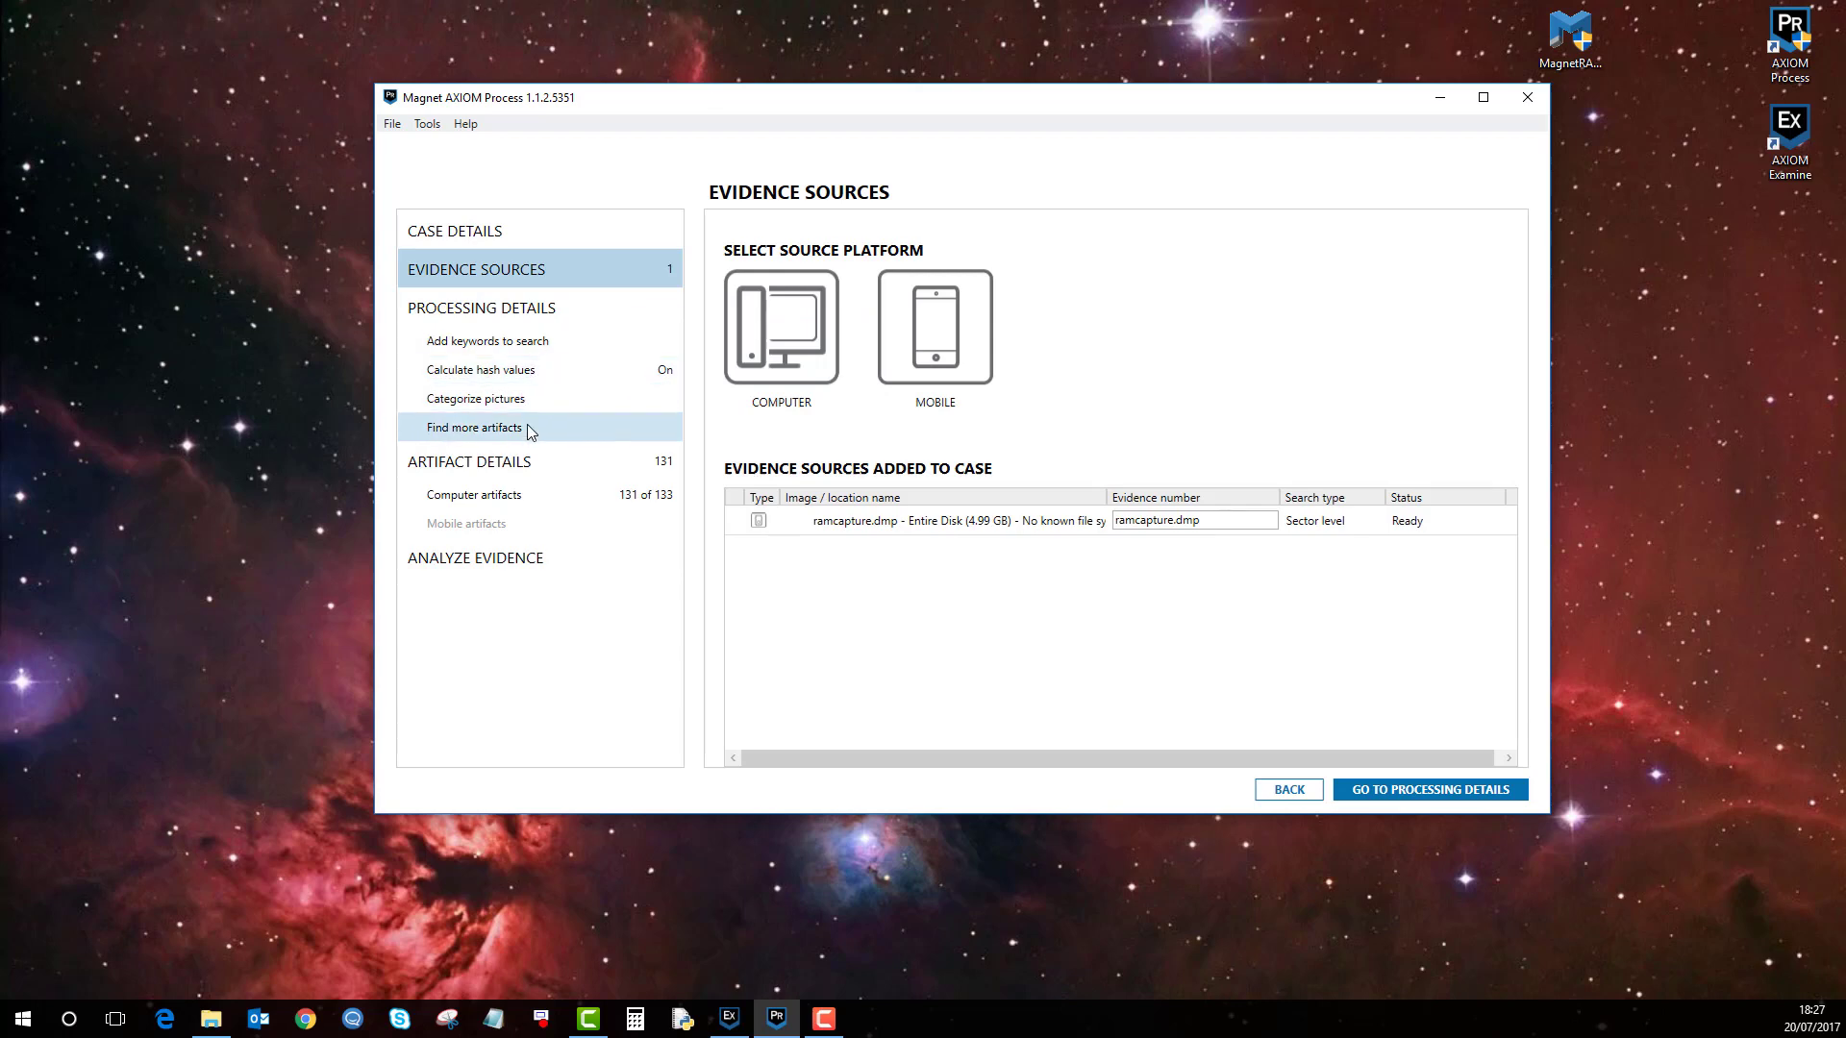
pyautogui.click(517, 496)
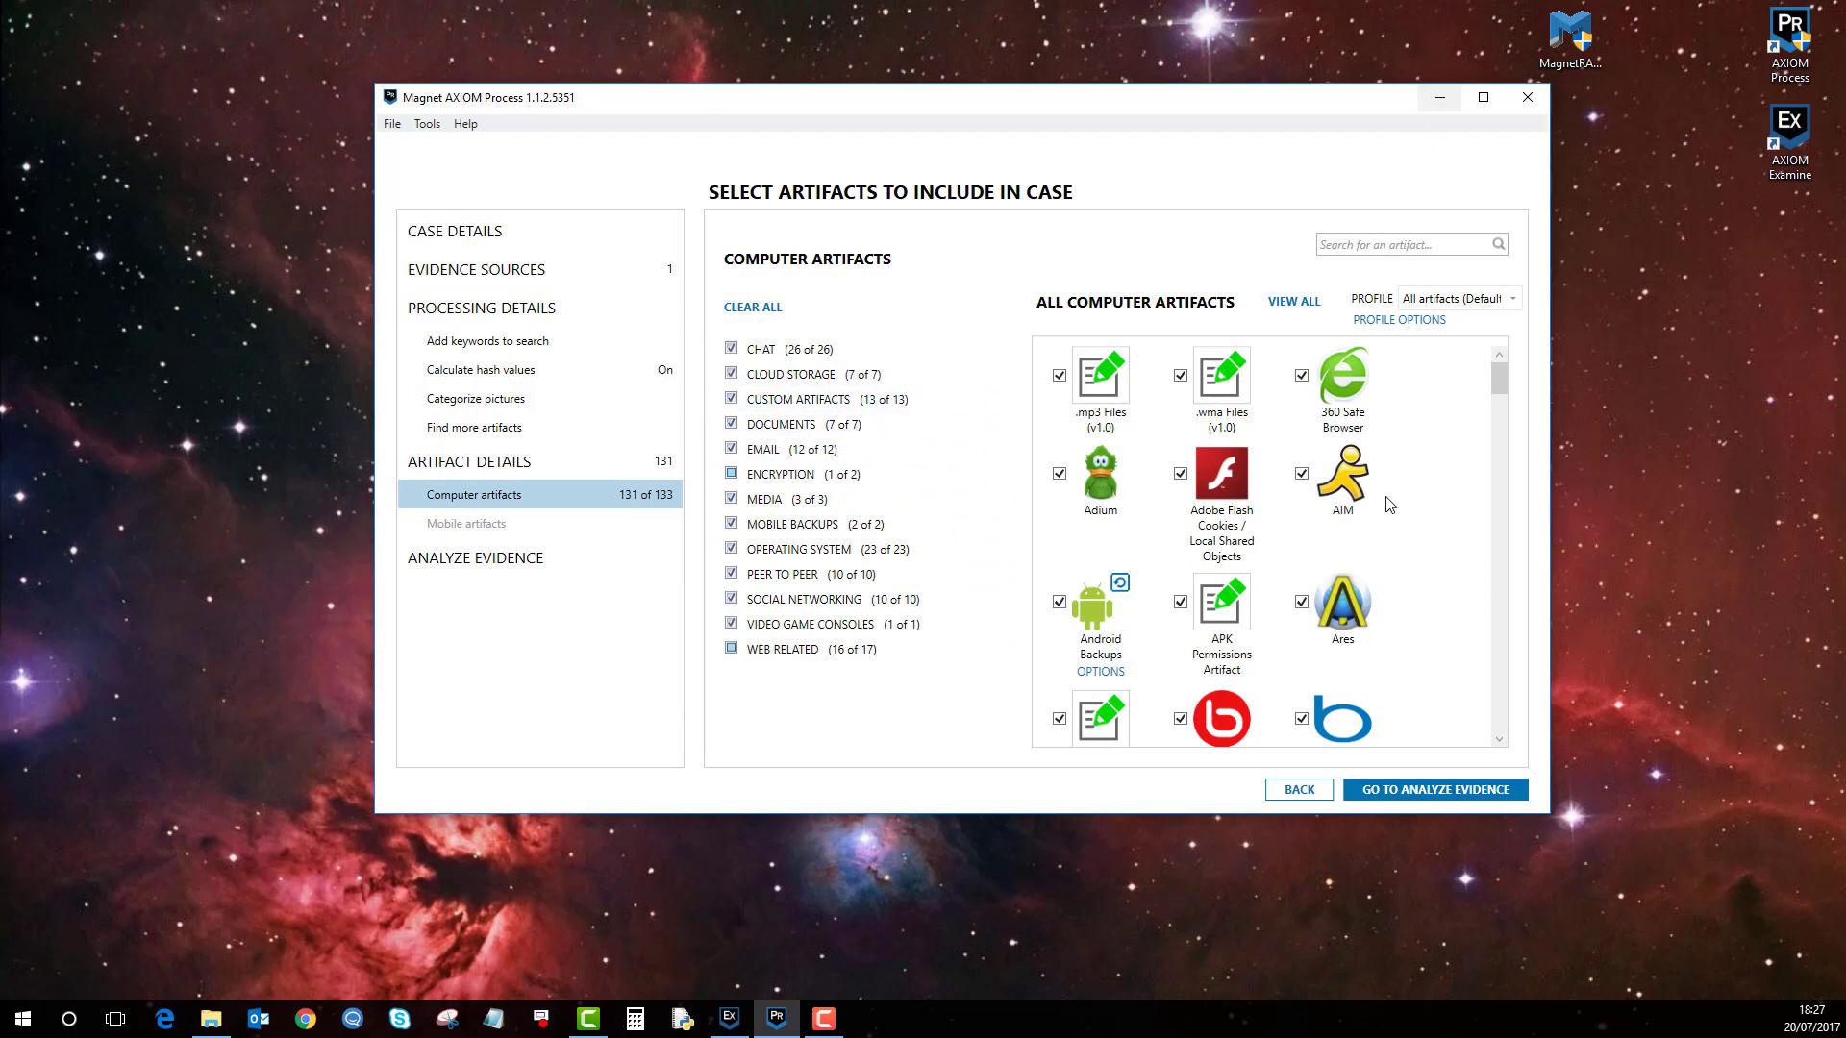
pyautogui.click(1439, 97)
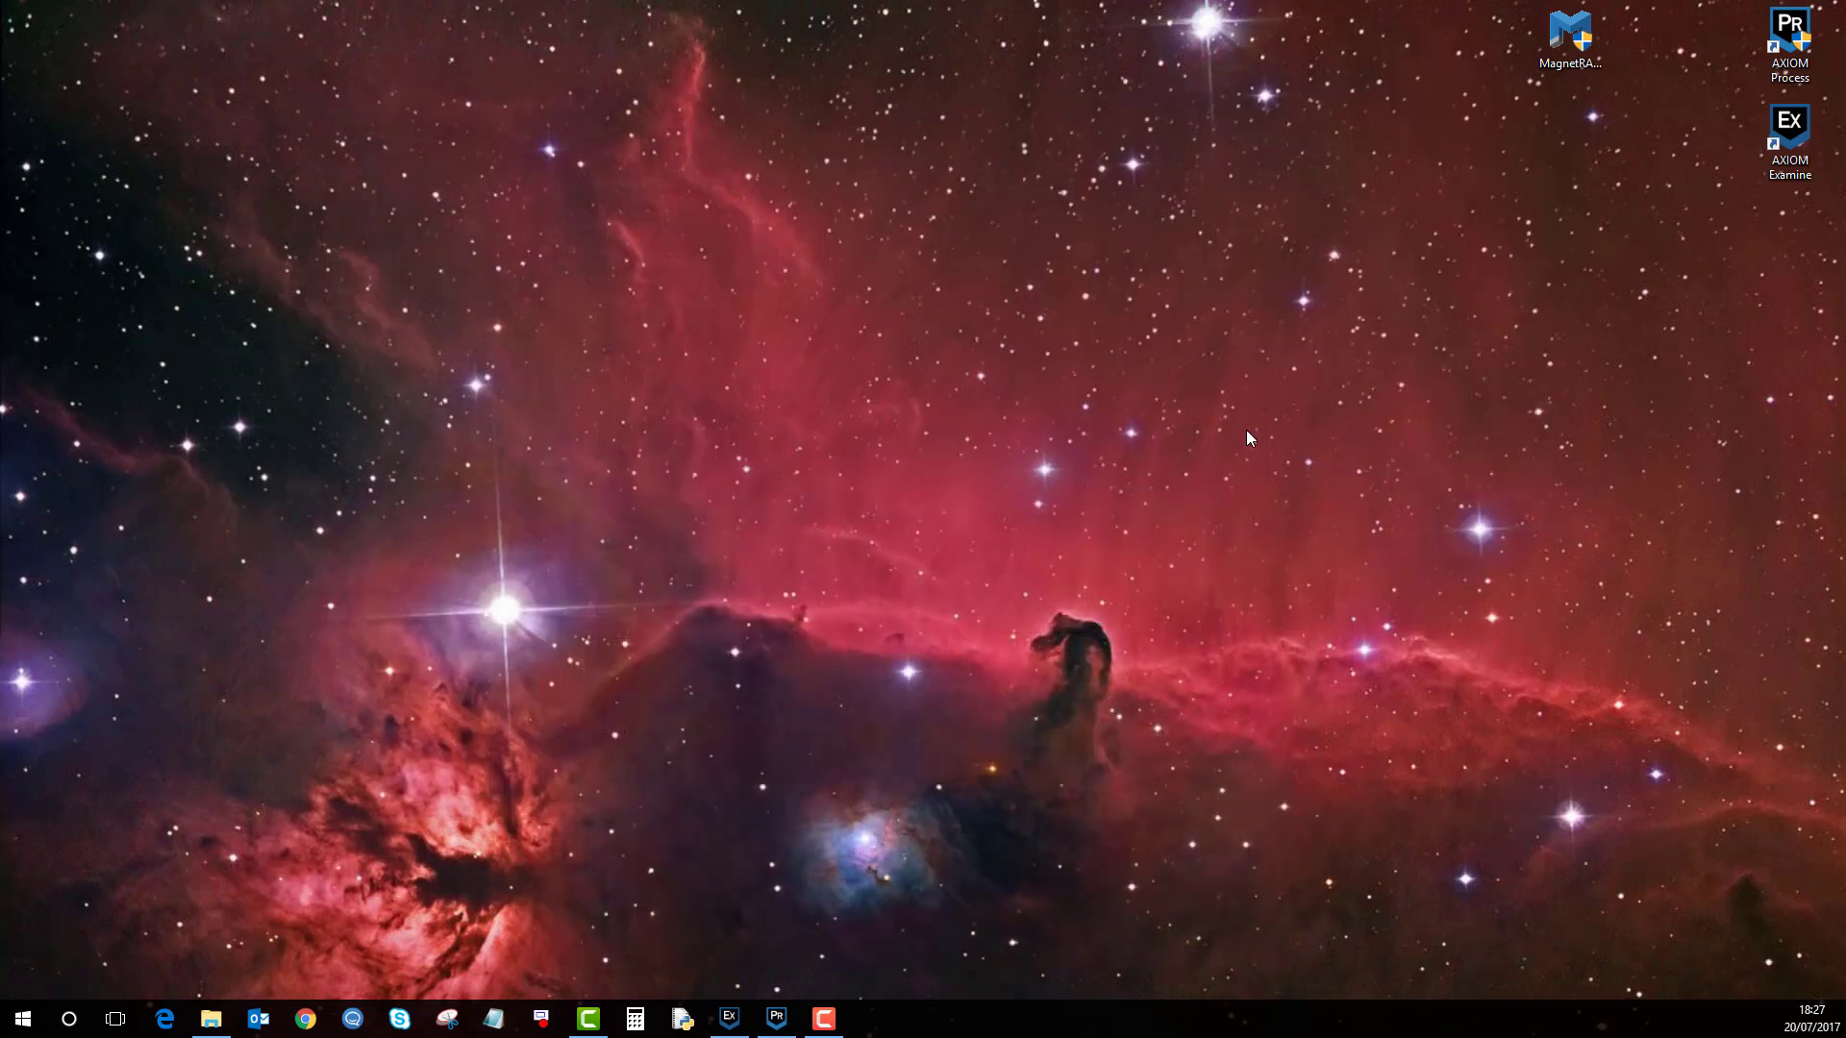
# In AXIOM Examine, expand Media to list the 86 carved videos, then expand Refined Results.
pyautogui.click(731, 1019)
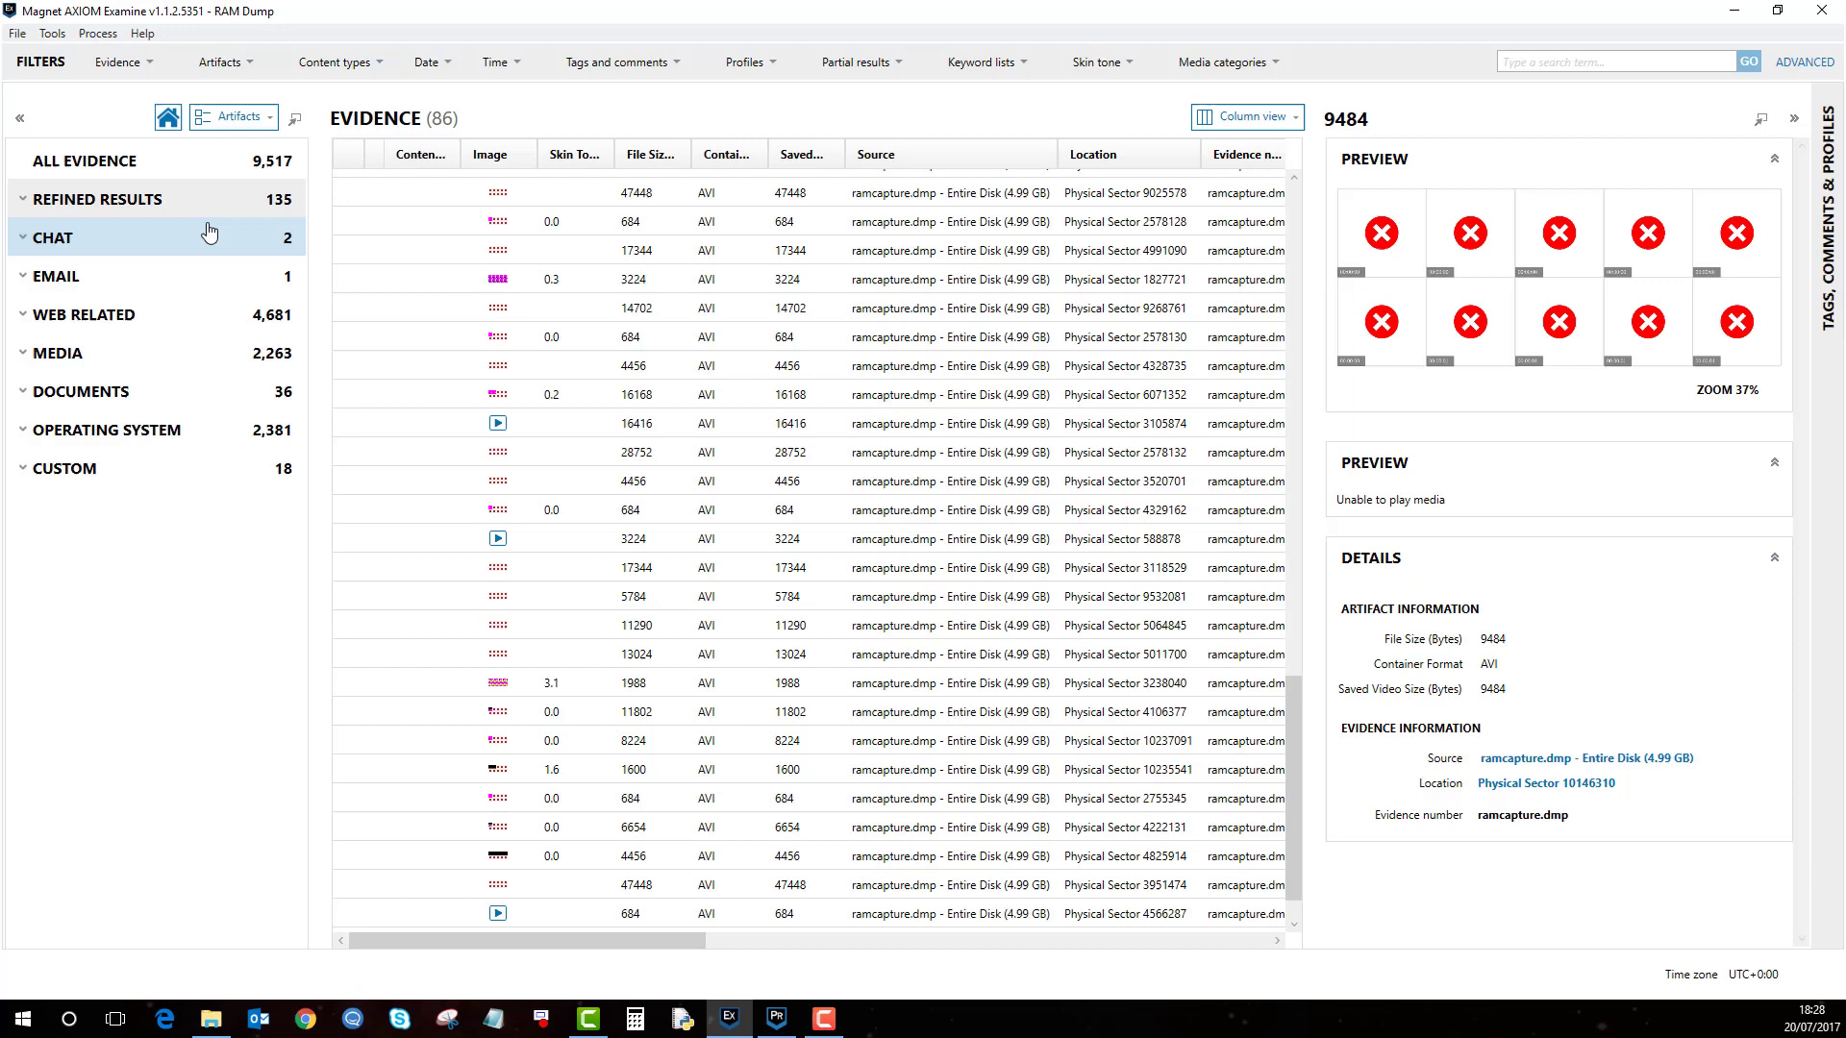
pyautogui.click(74, 357)
pyautogui.click(84, 417)
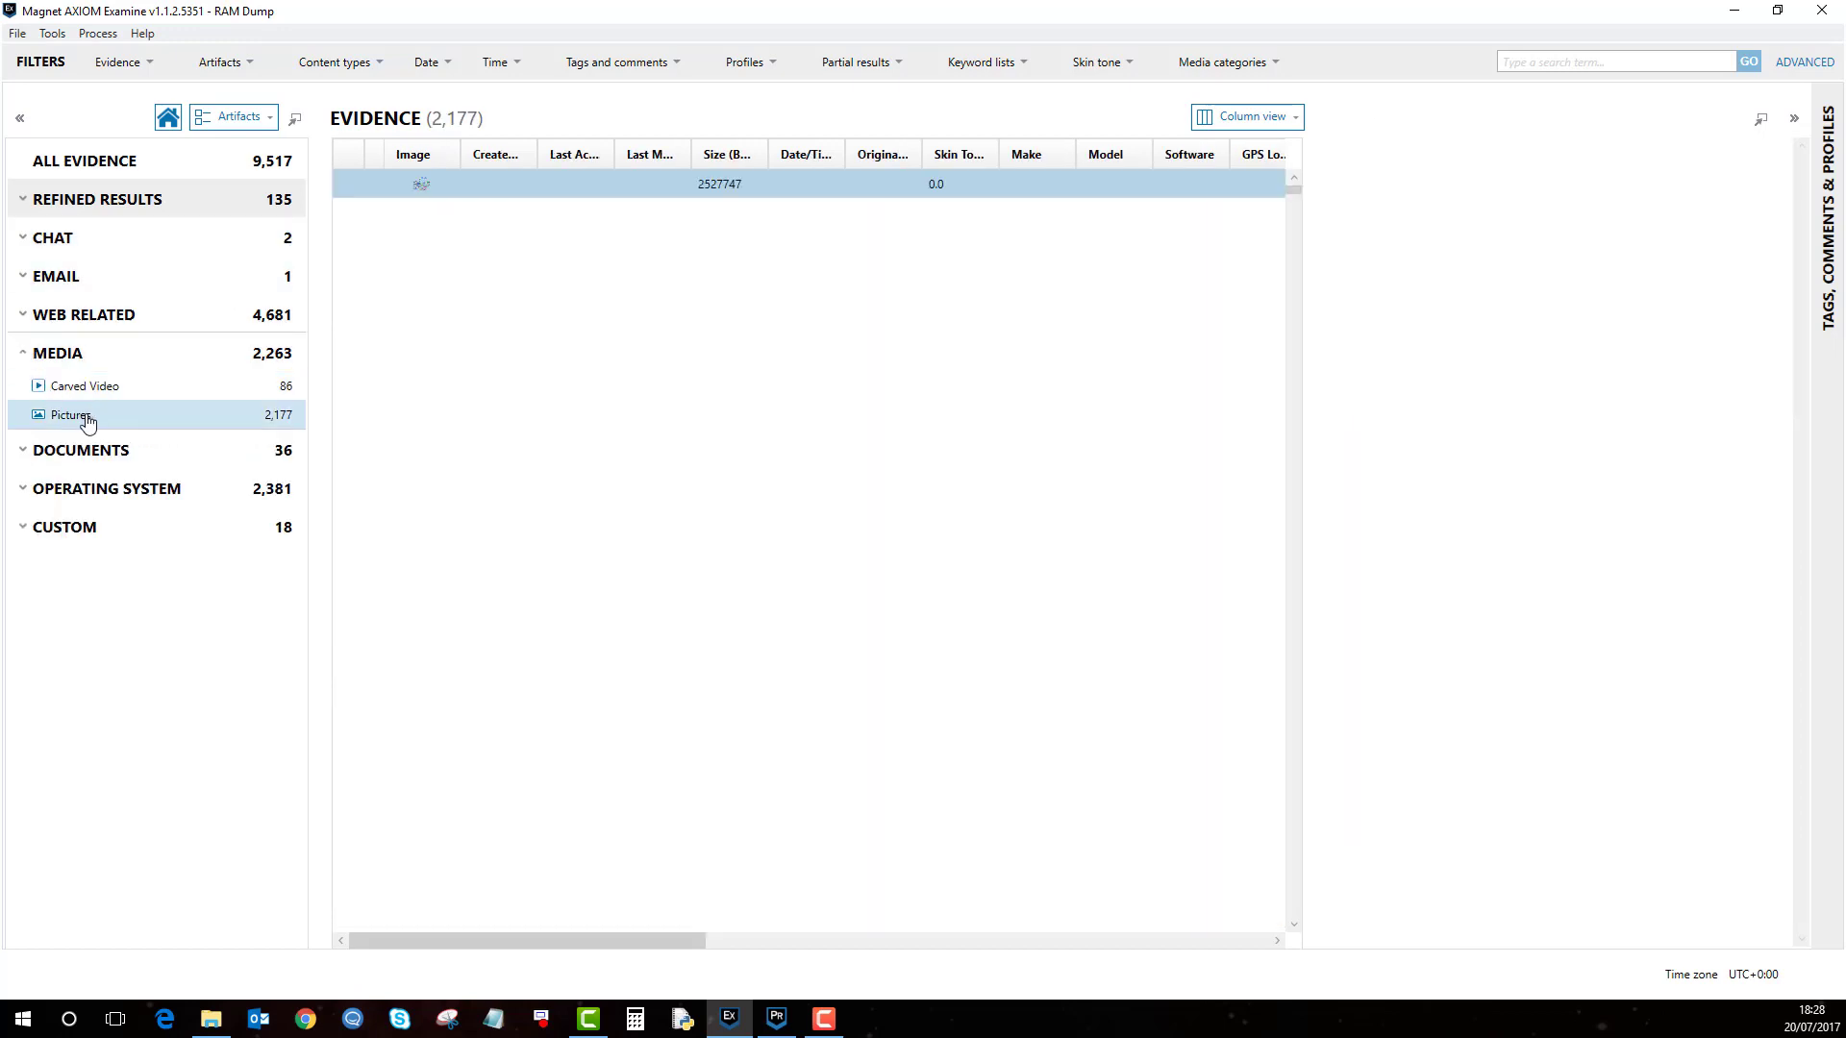
pyautogui.click(157, 398)
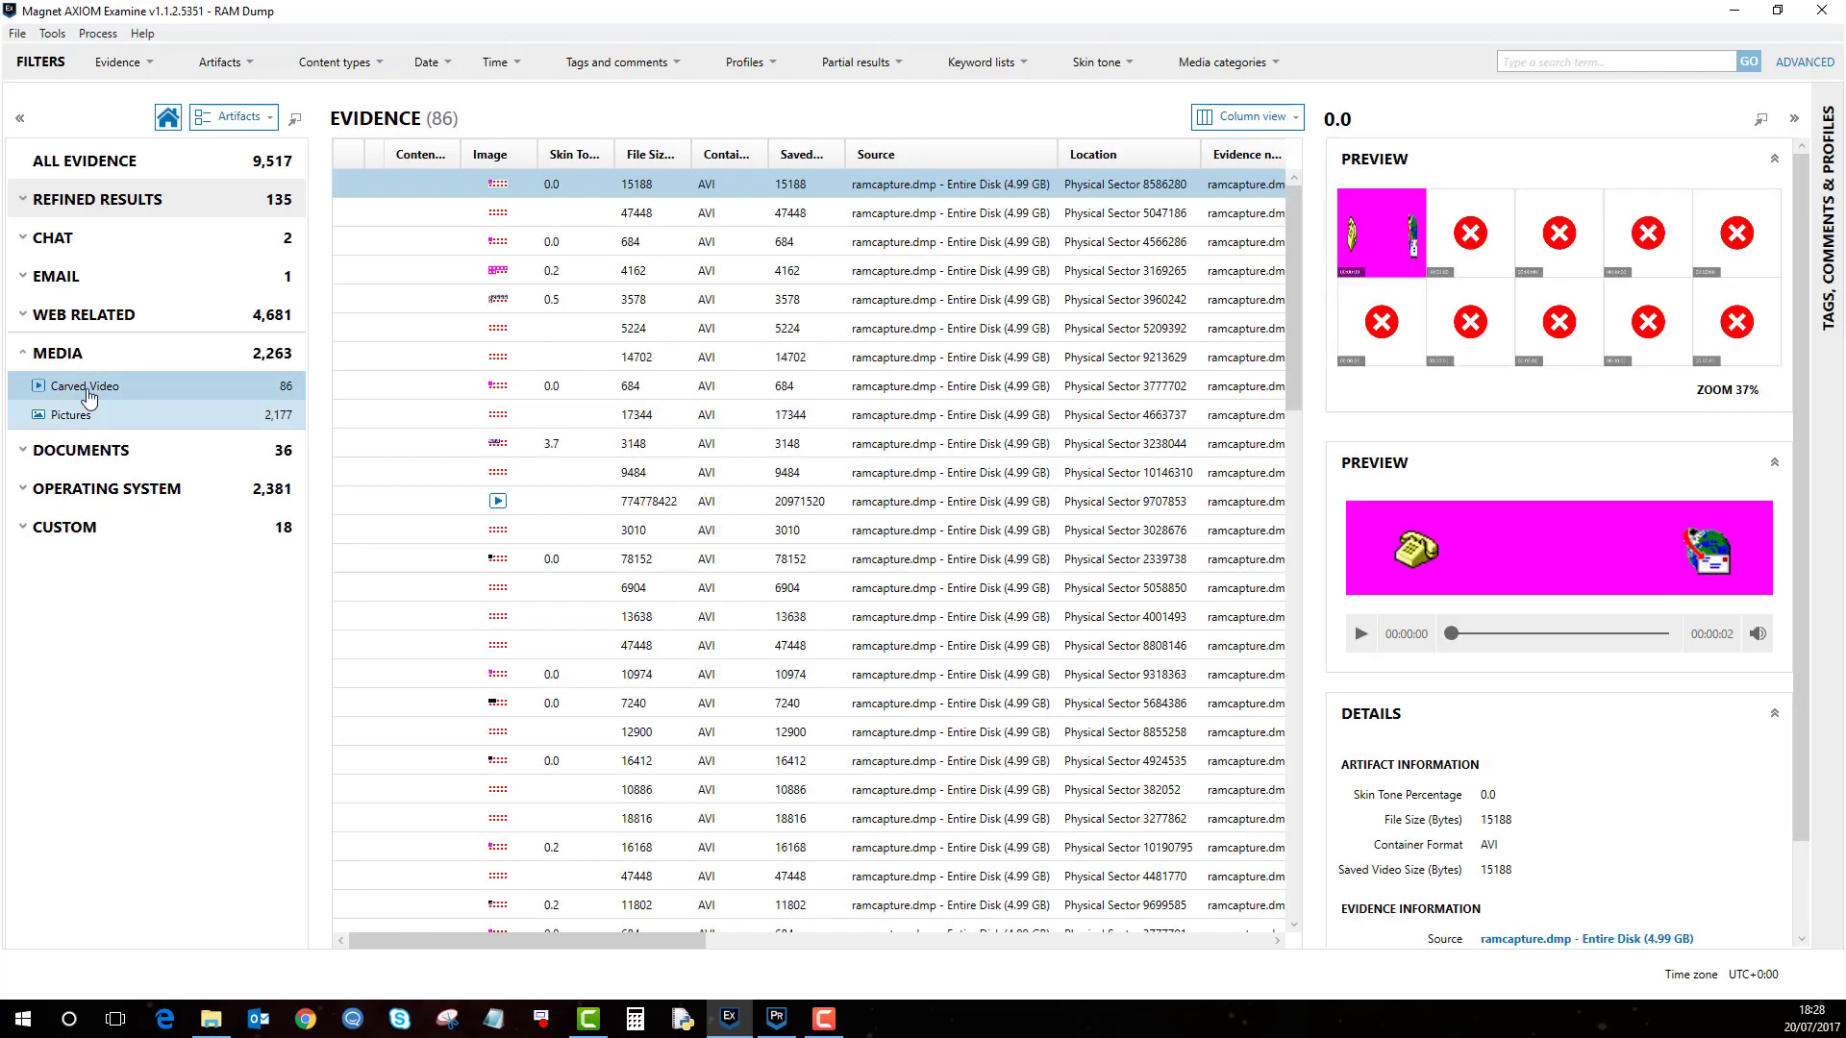
pyautogui.click(39, 200)
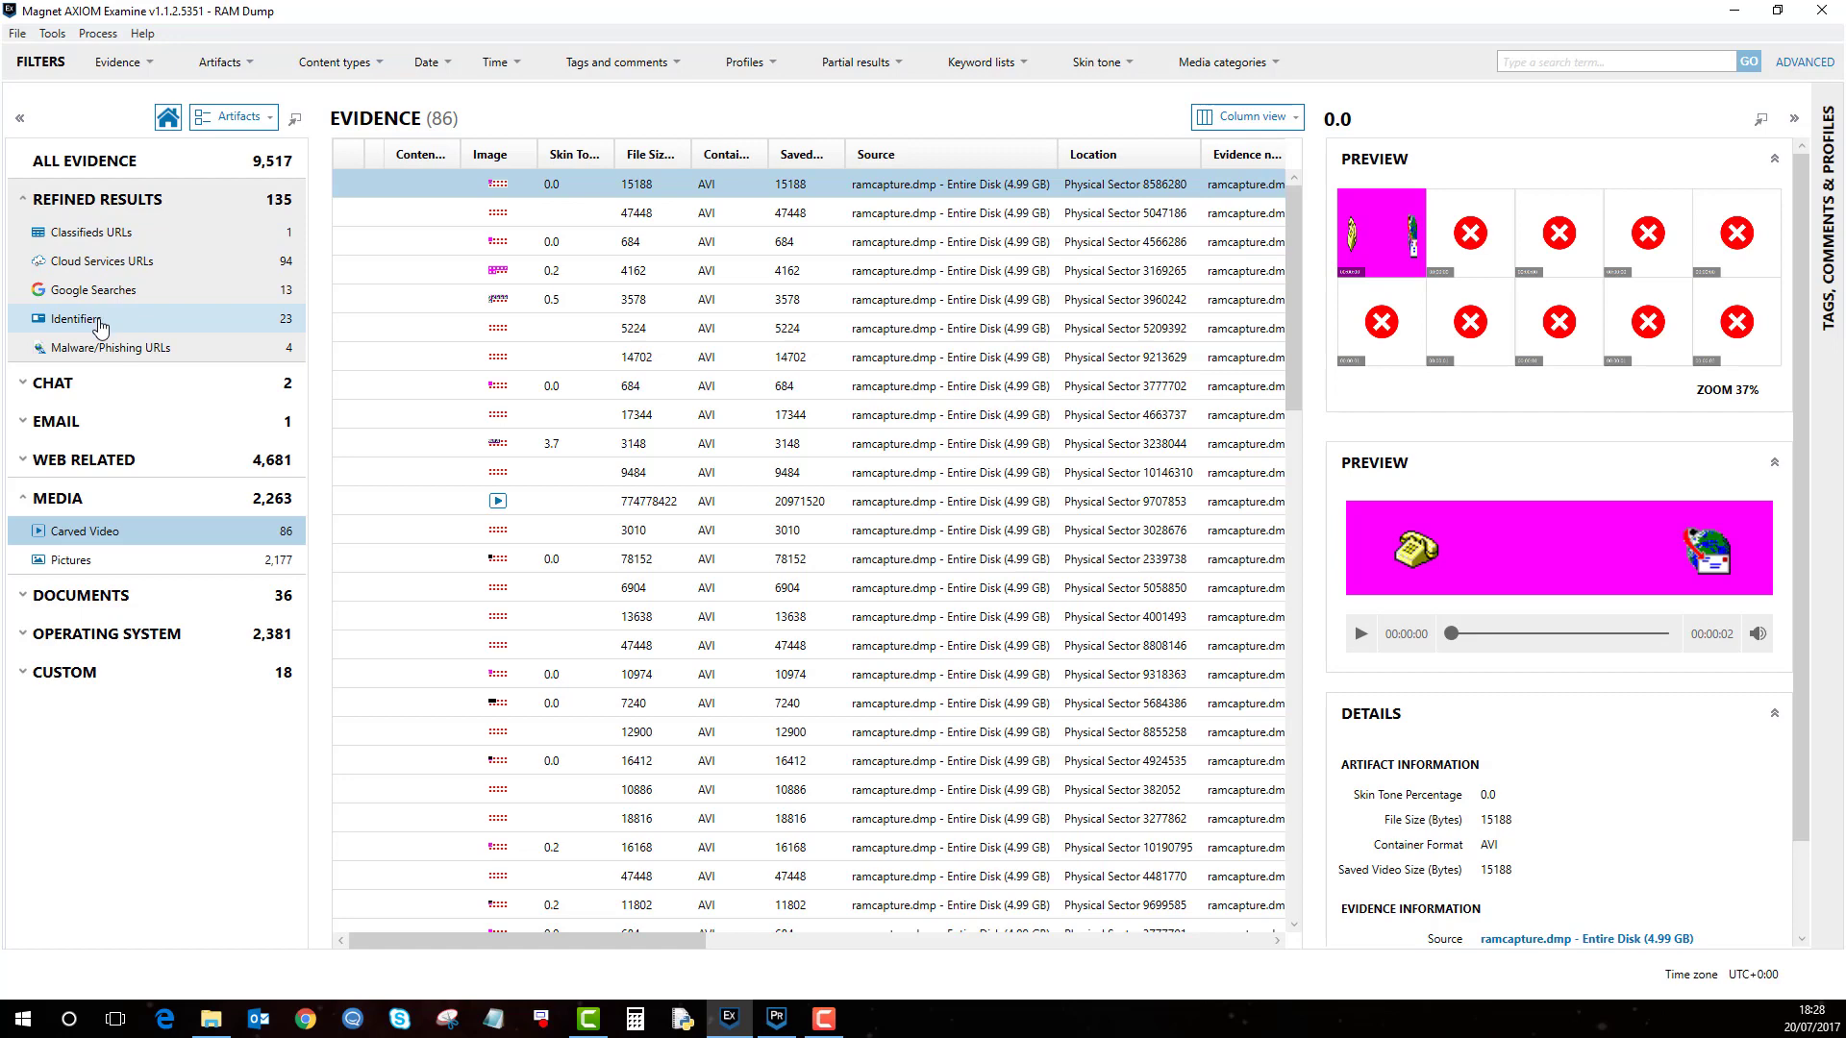
# Browse the 23 Identifiers and 306 LNK files, then list the 2,075 Windows Event Logs.
pyautogui.click(100, 322)
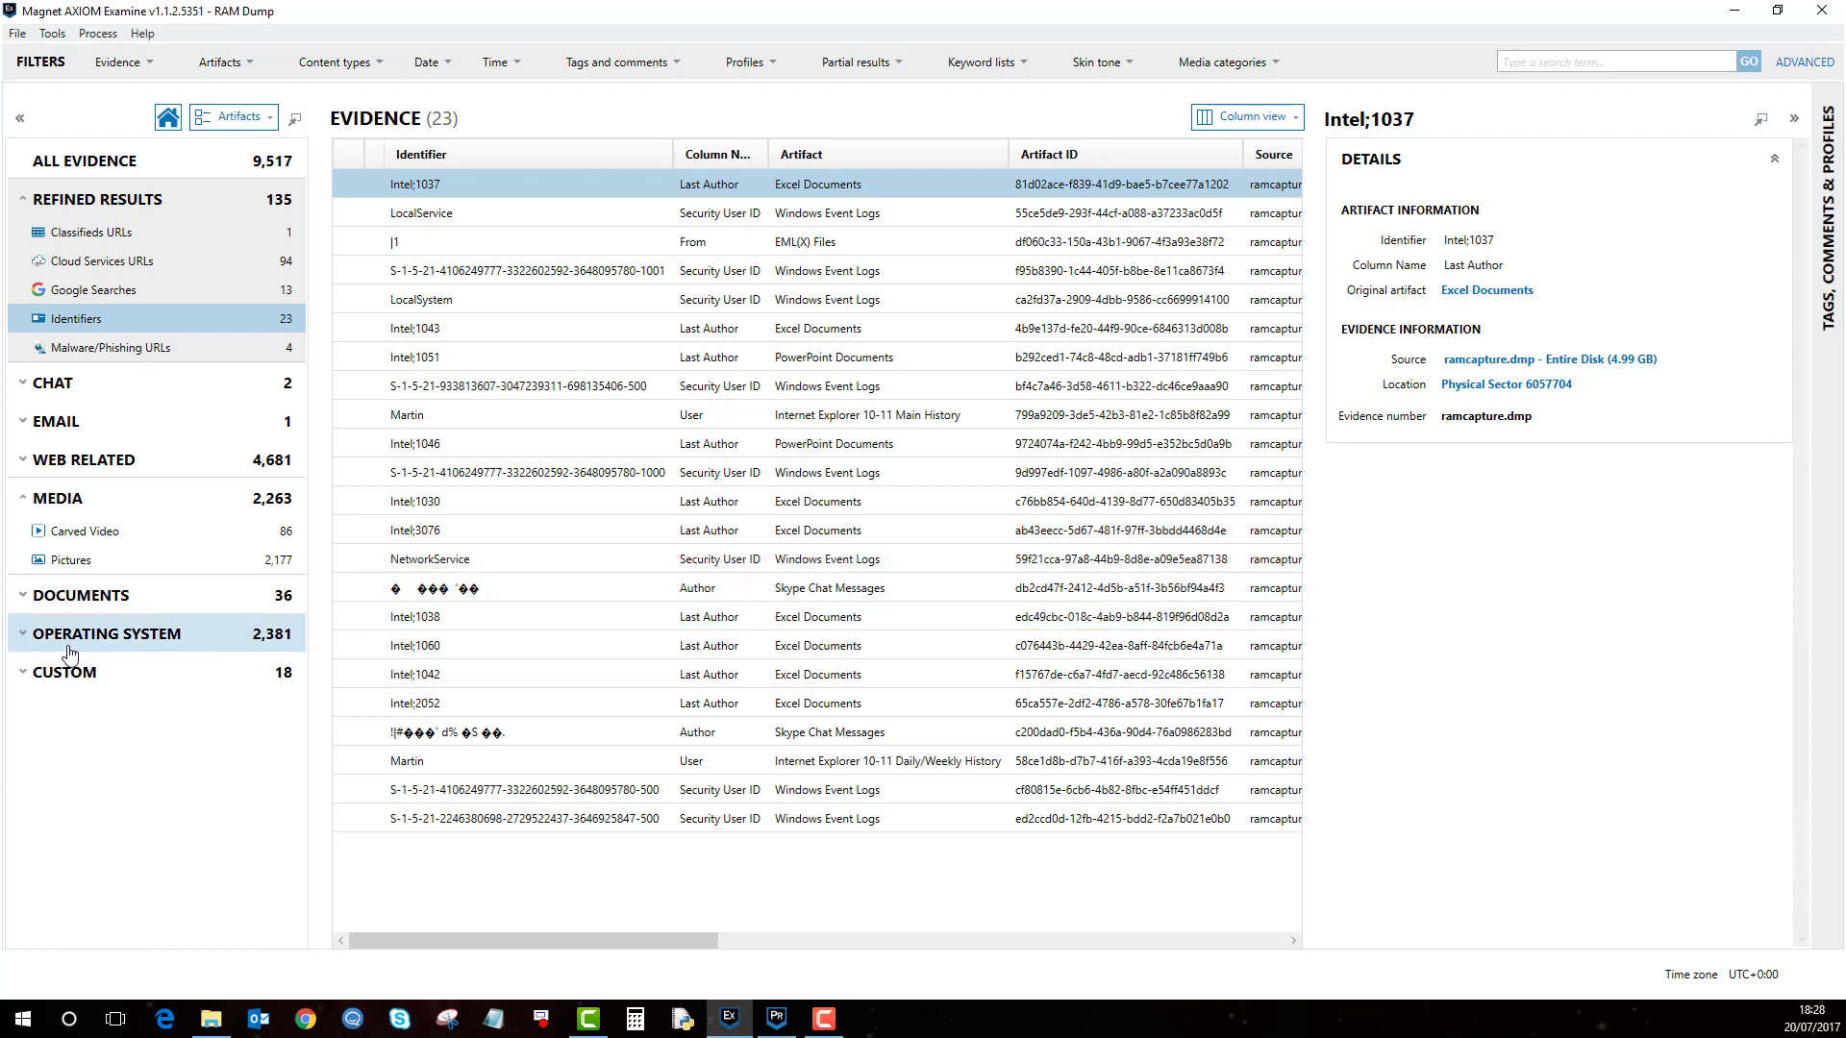
pyautogui.click(24, 638)
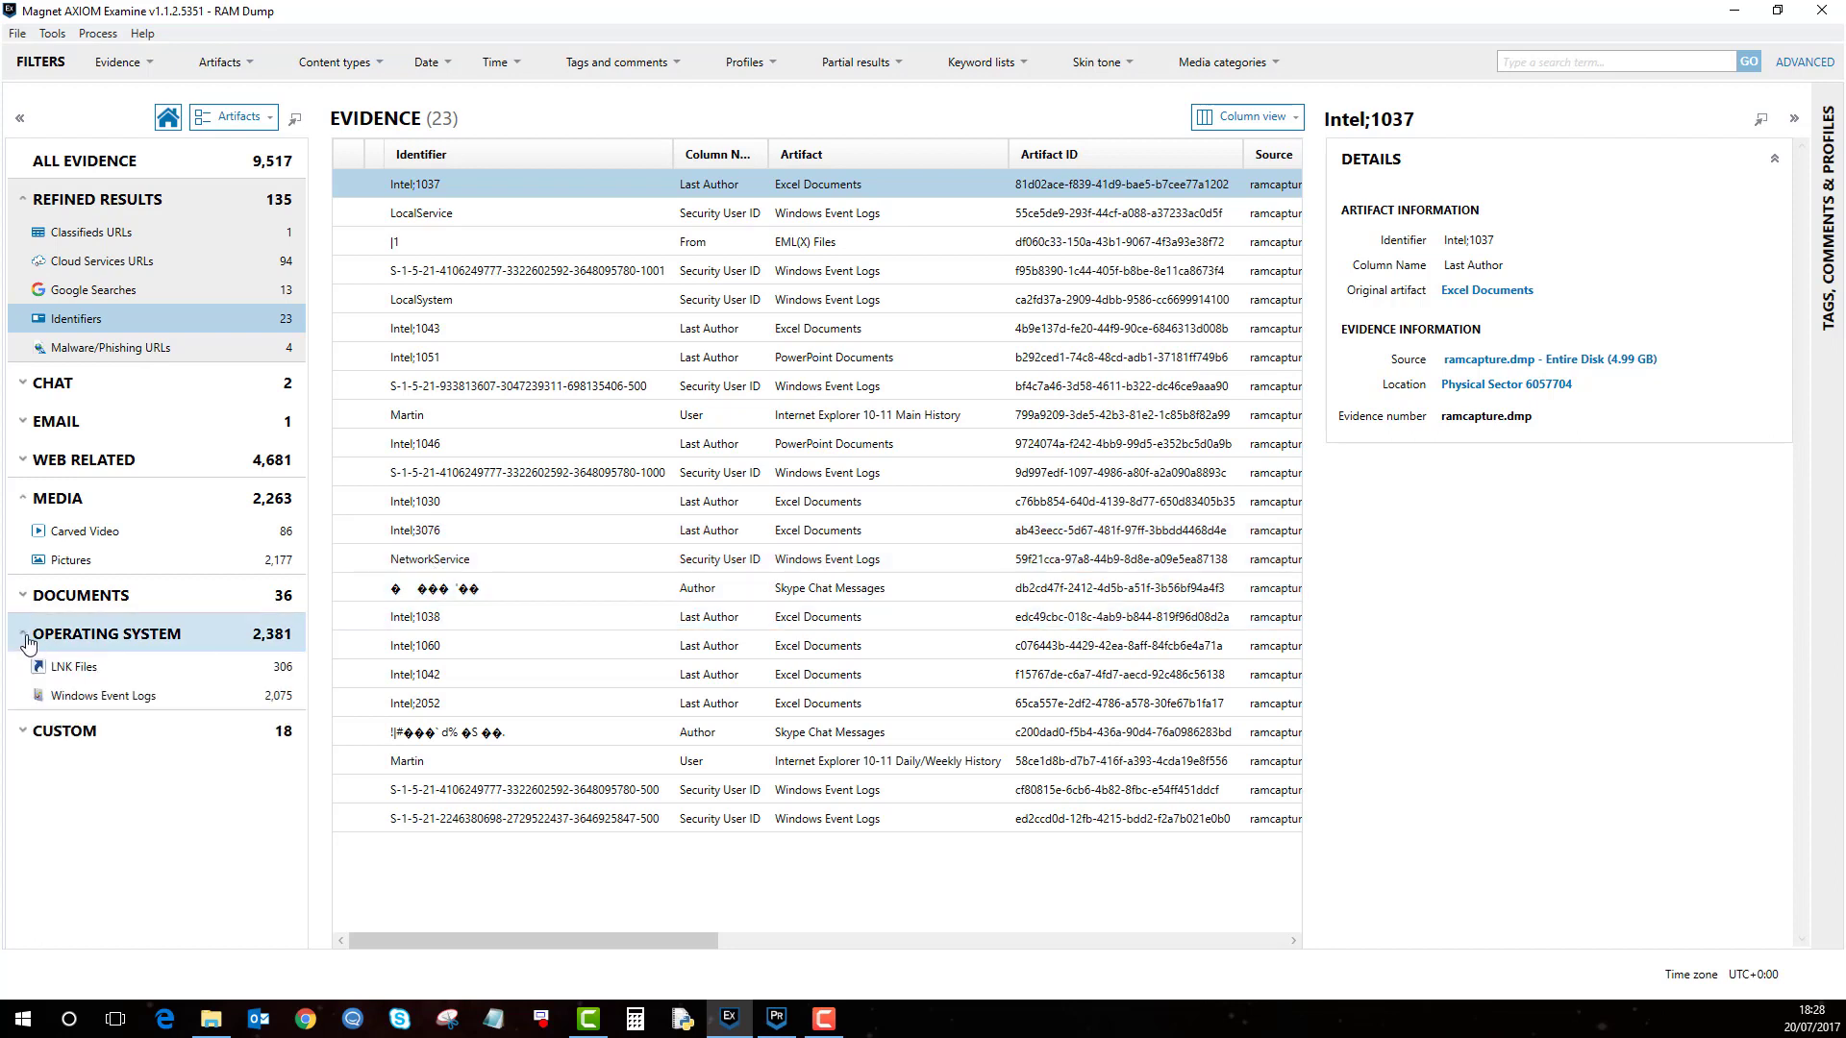
pyautogui.click(77, 668)
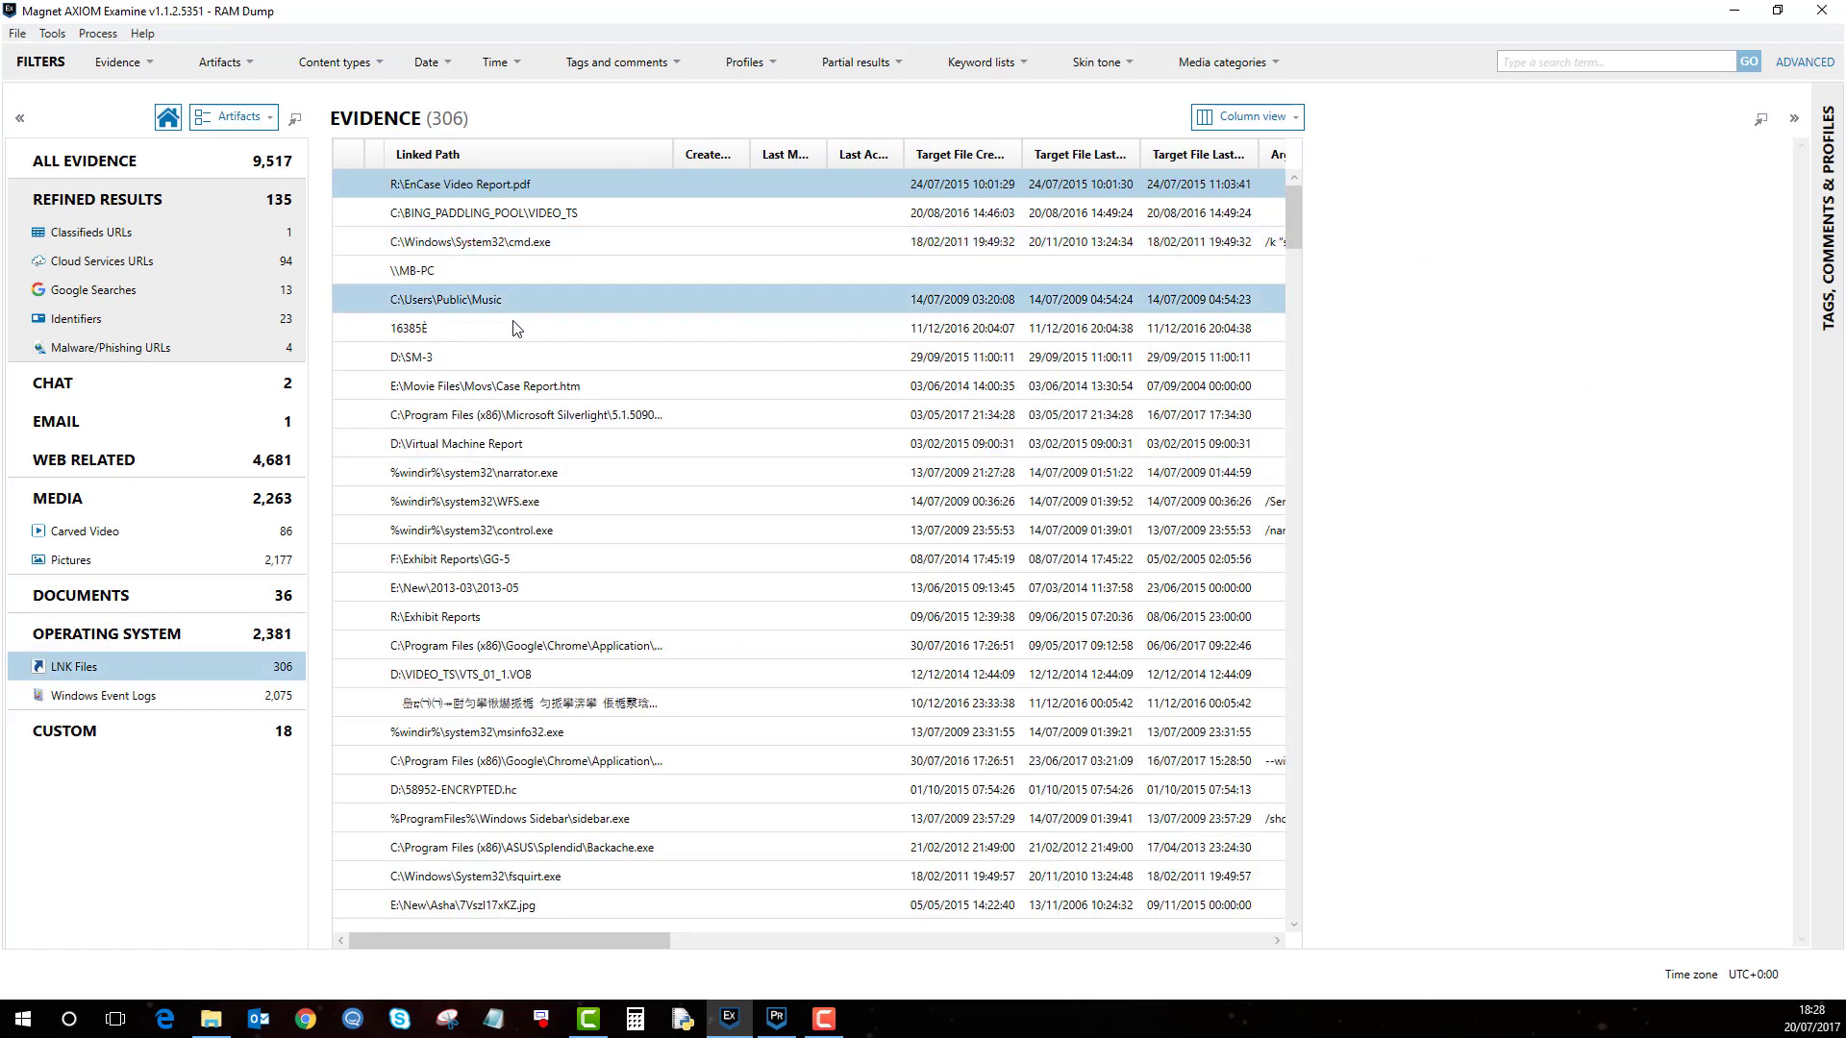
pyautogui.scroll(-3, 523, 388)
pyautogui.scroll(-2, 525, 394)
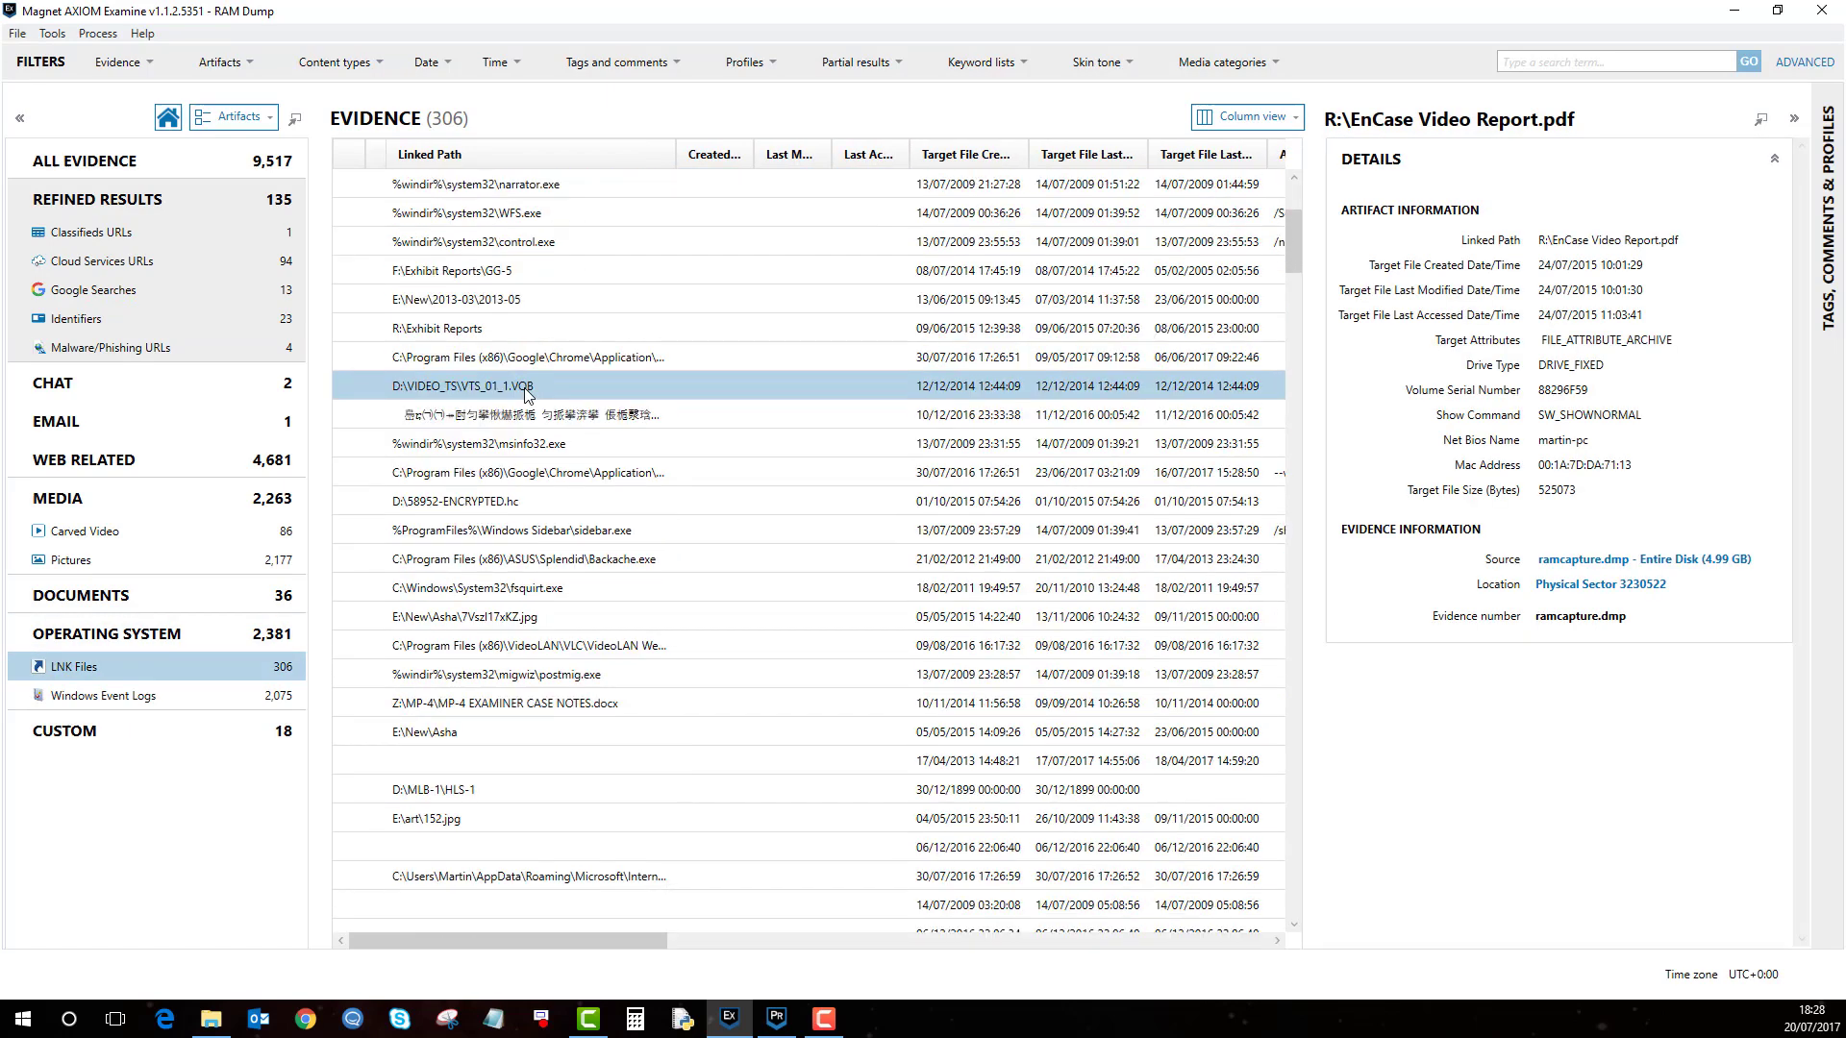
pyautogui.scroll(3, 525, 394)
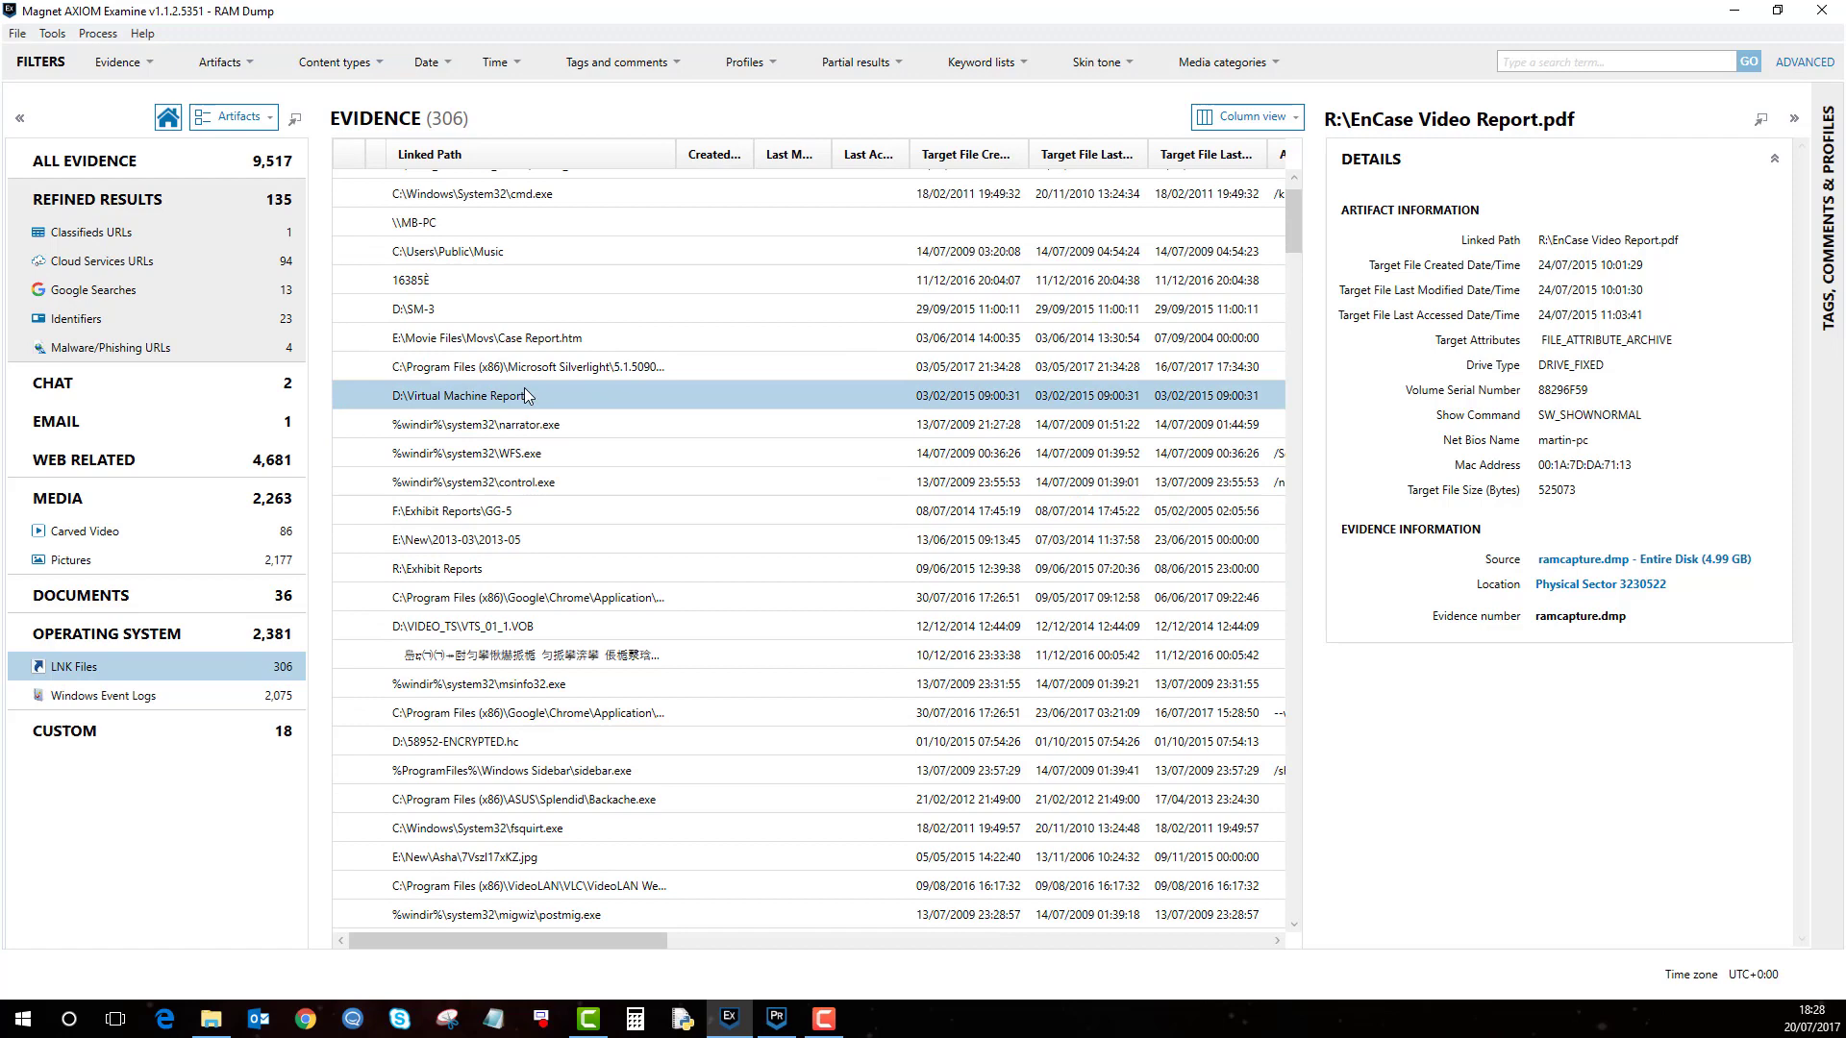
pyautogui.scroll(1, 524, 394)
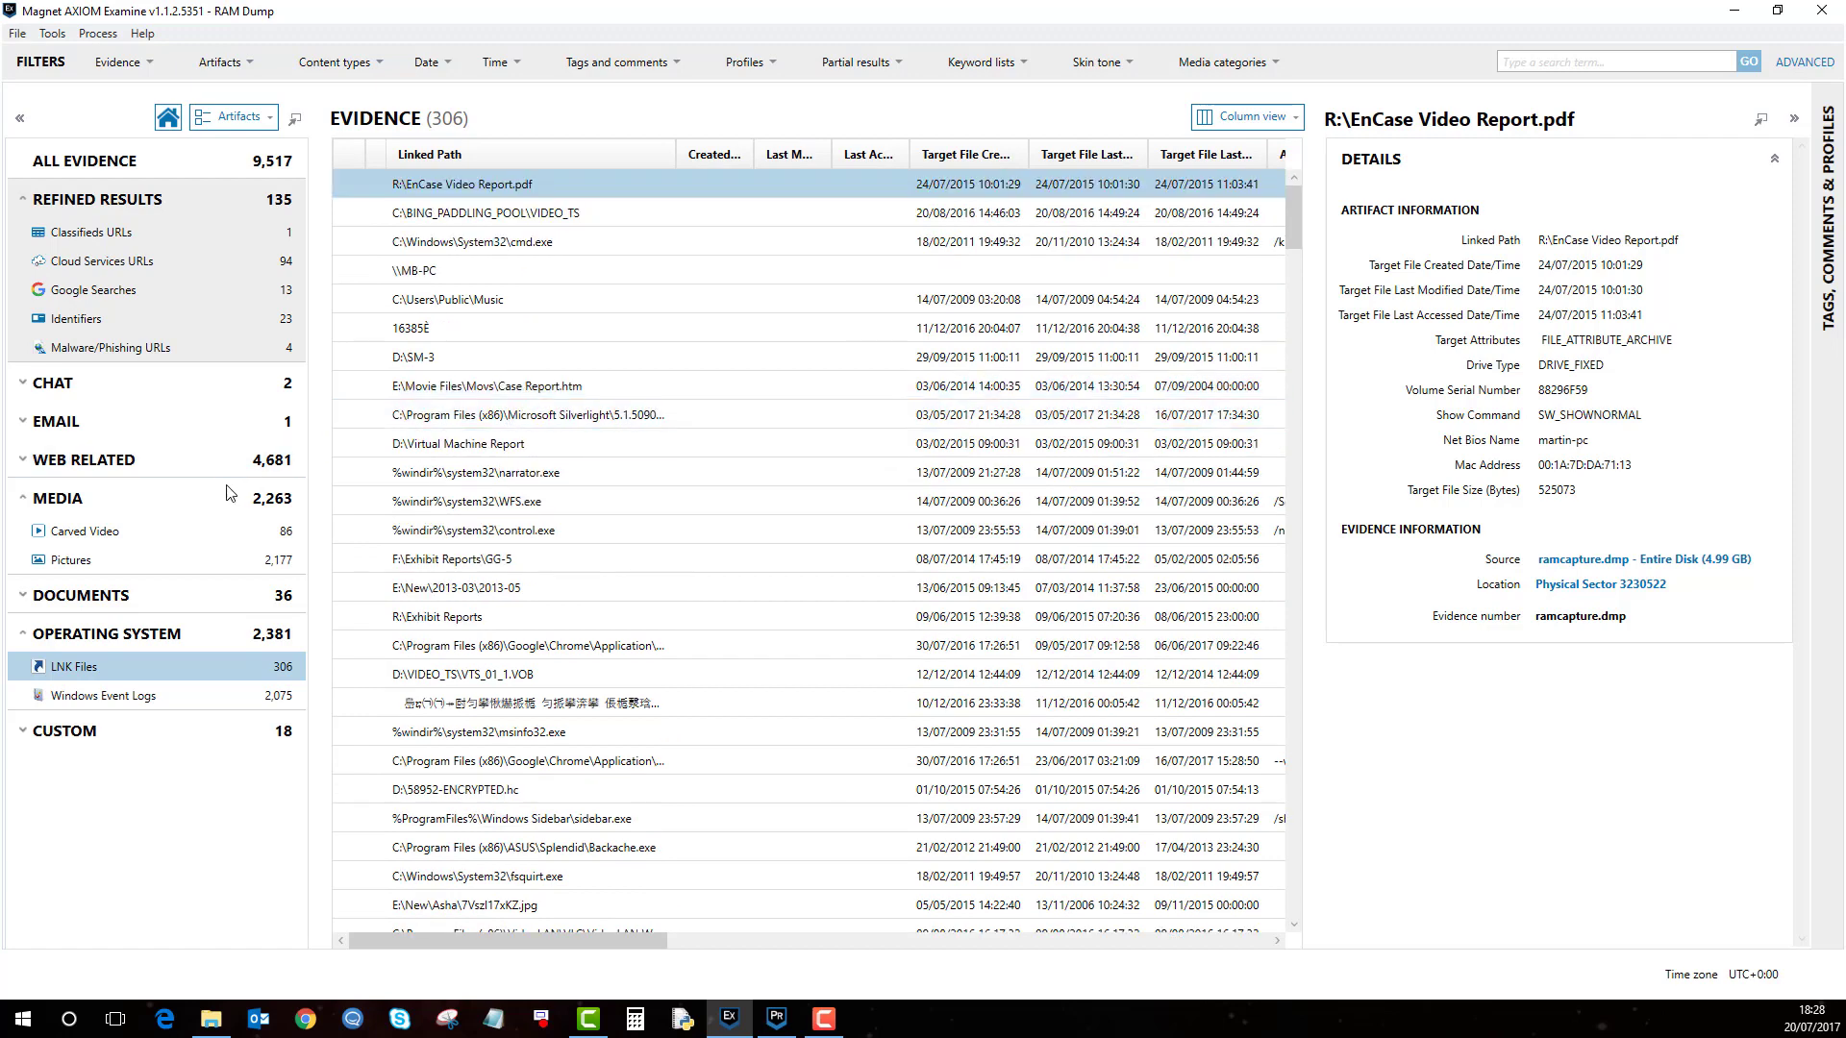
pyautogui.click(59, 705)
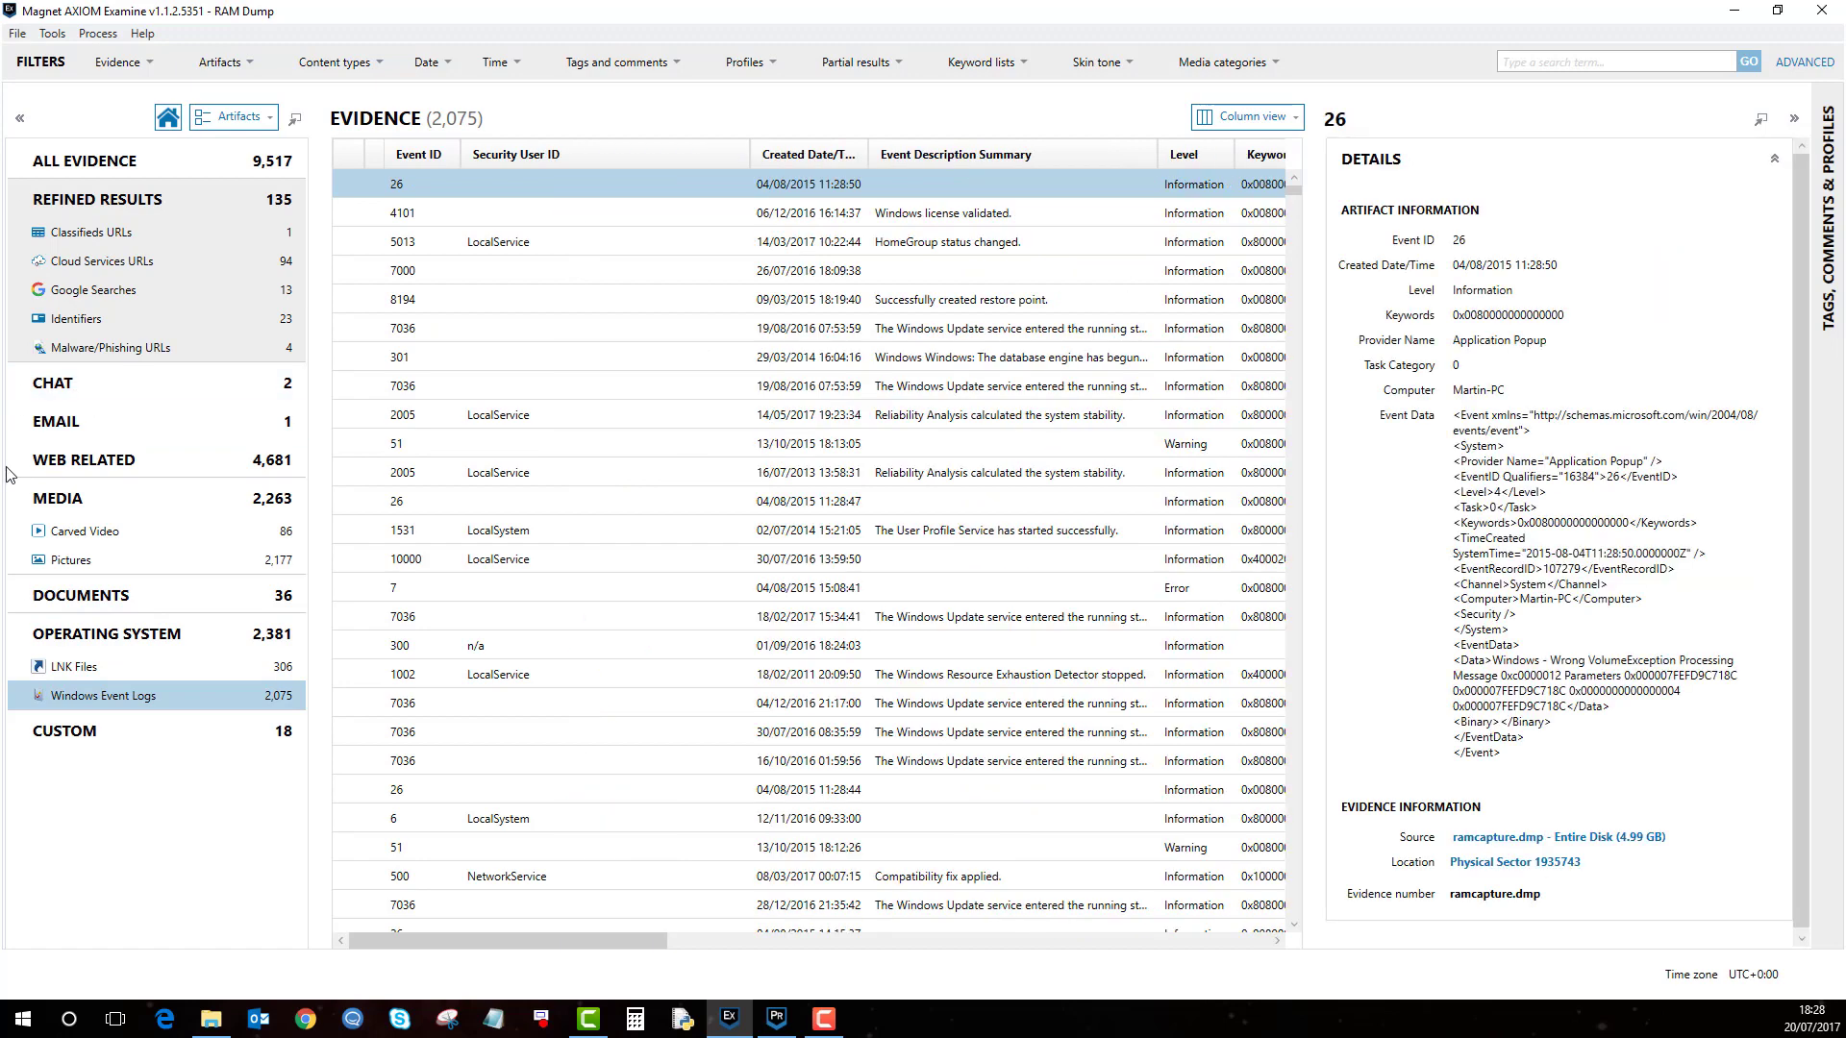
# Collapse the Media and Operating System categories and dismiss the evidence source filter unchanged.
pyautogui.click(22, 500)
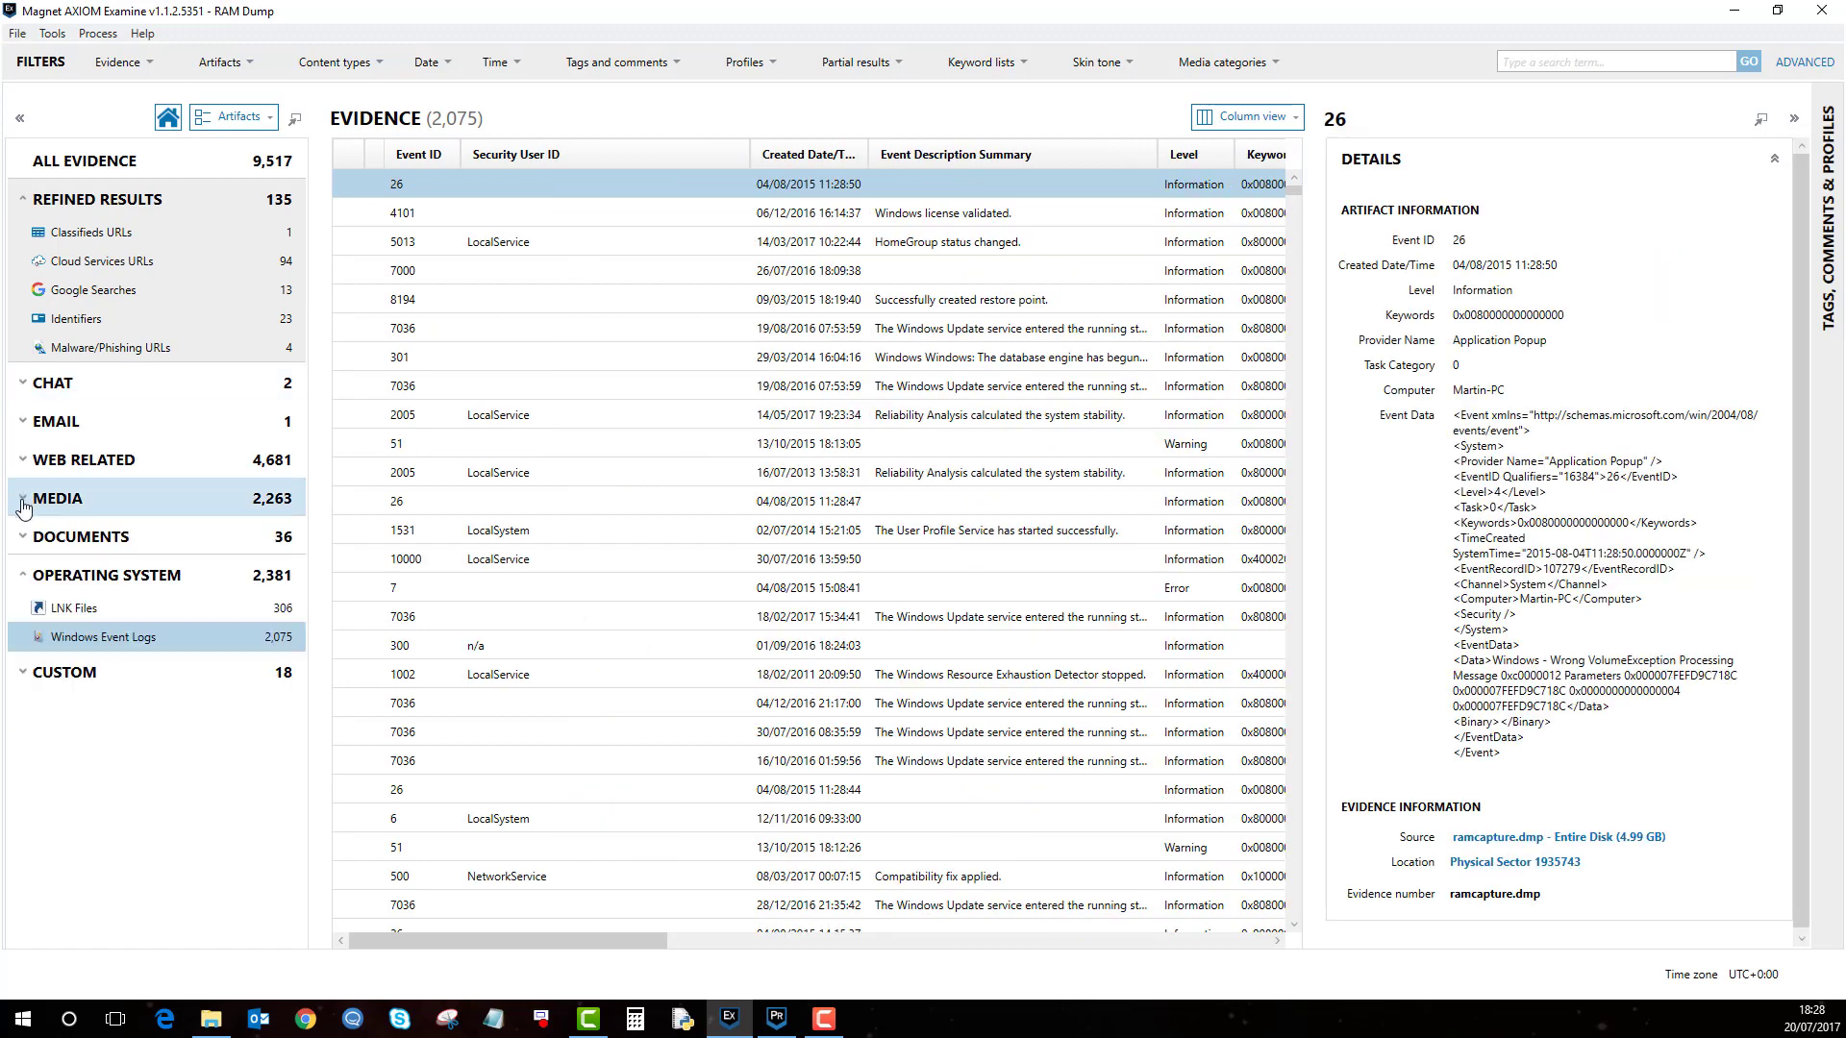
pyautogui.click(21, 581)
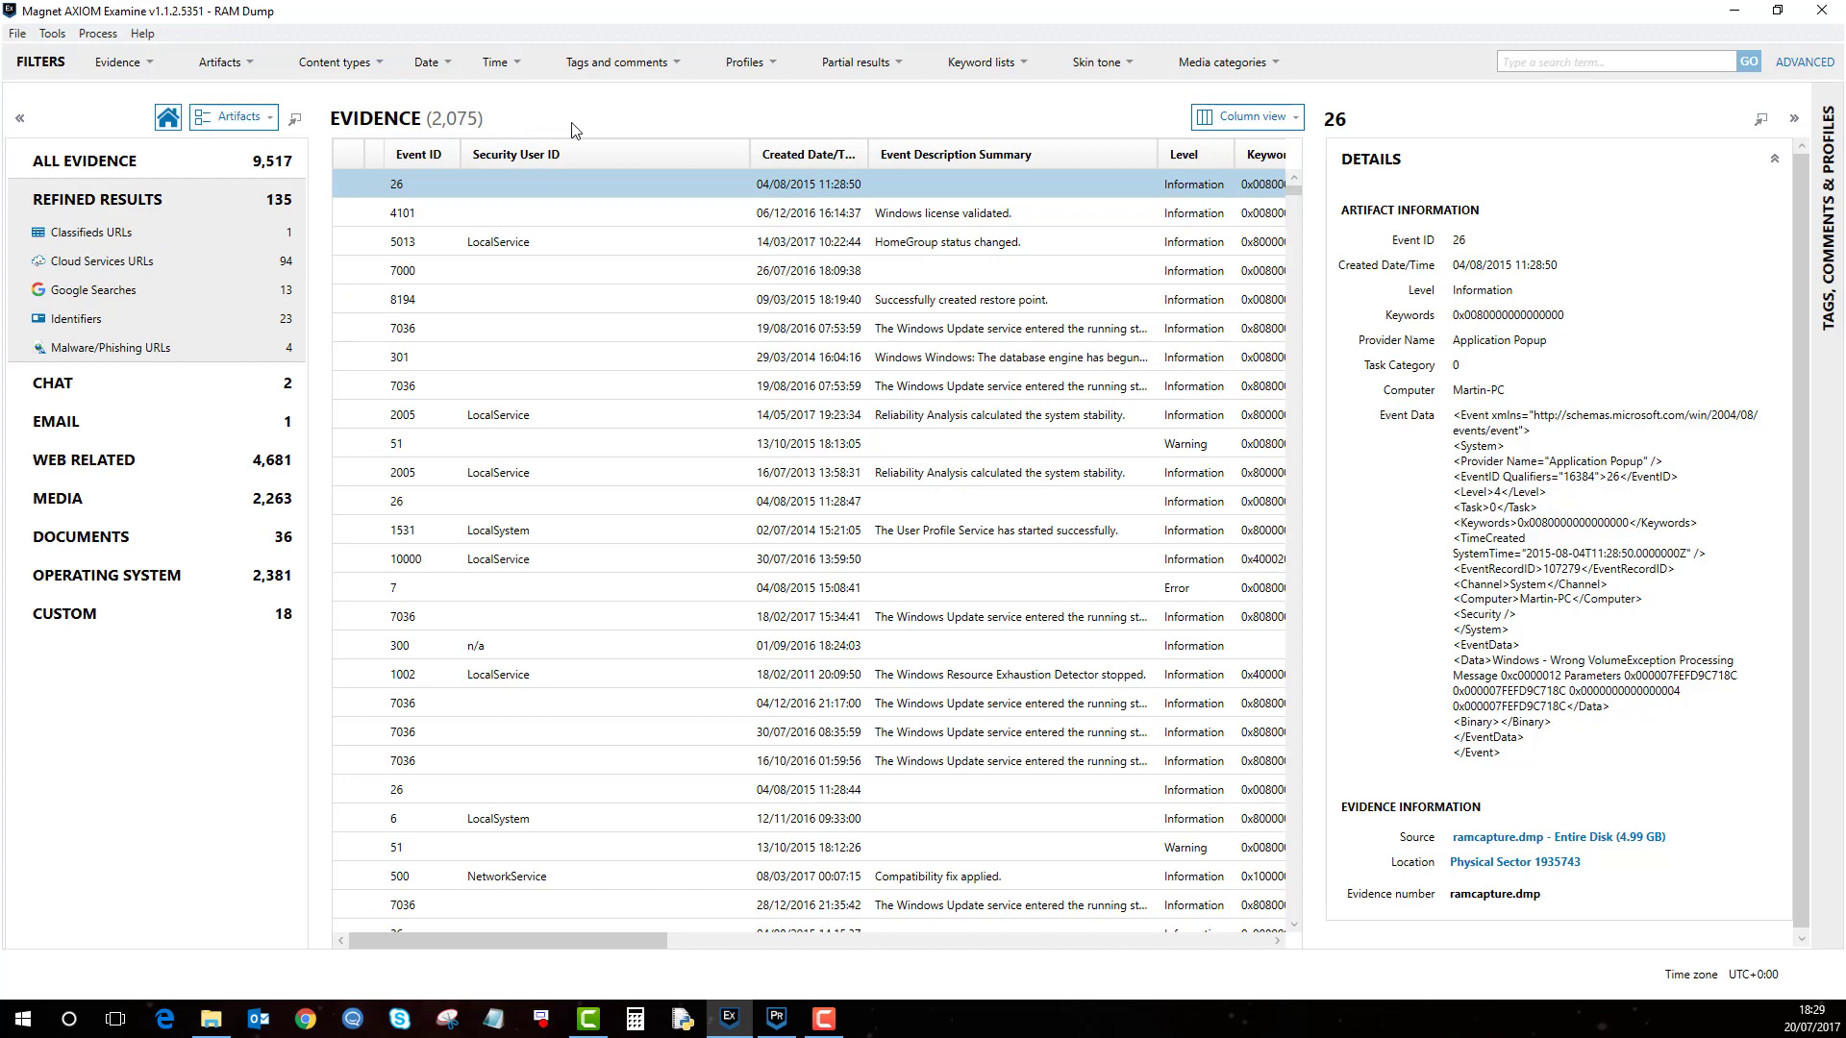
pyautogui.click(149, 63)
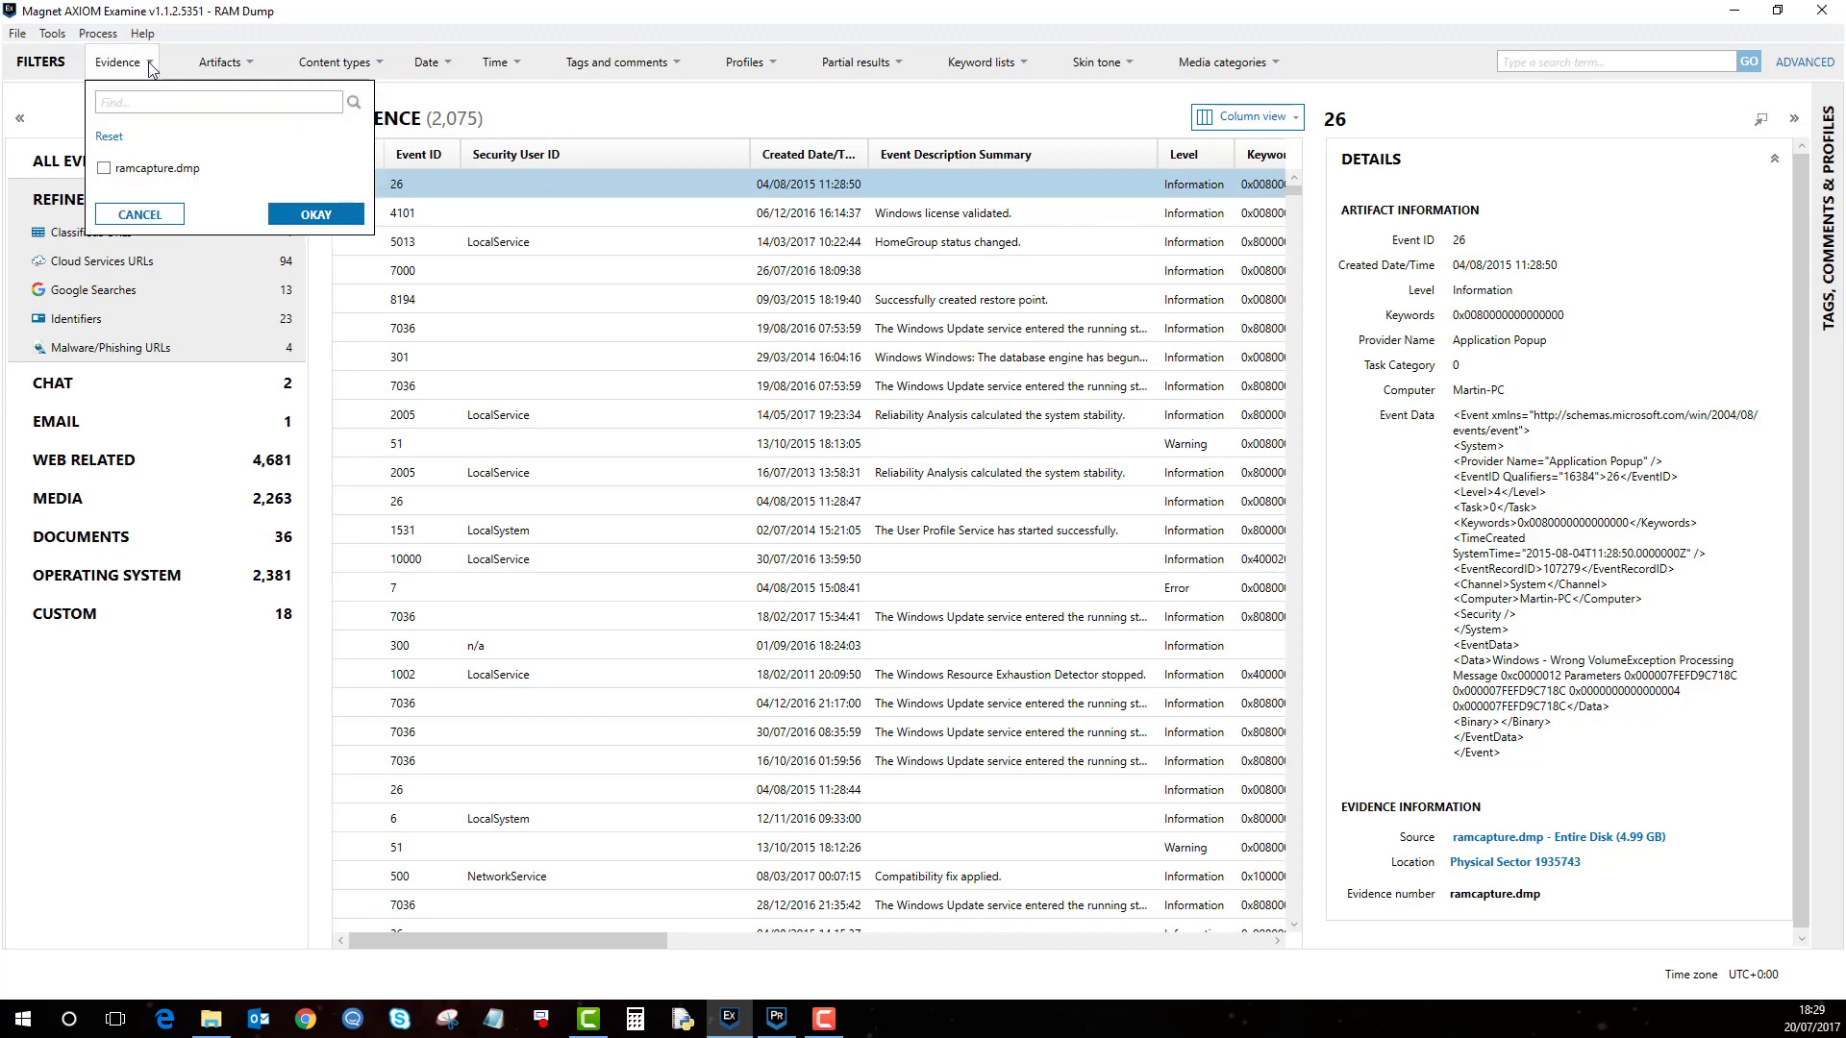
pyautogui.click(162, 220)
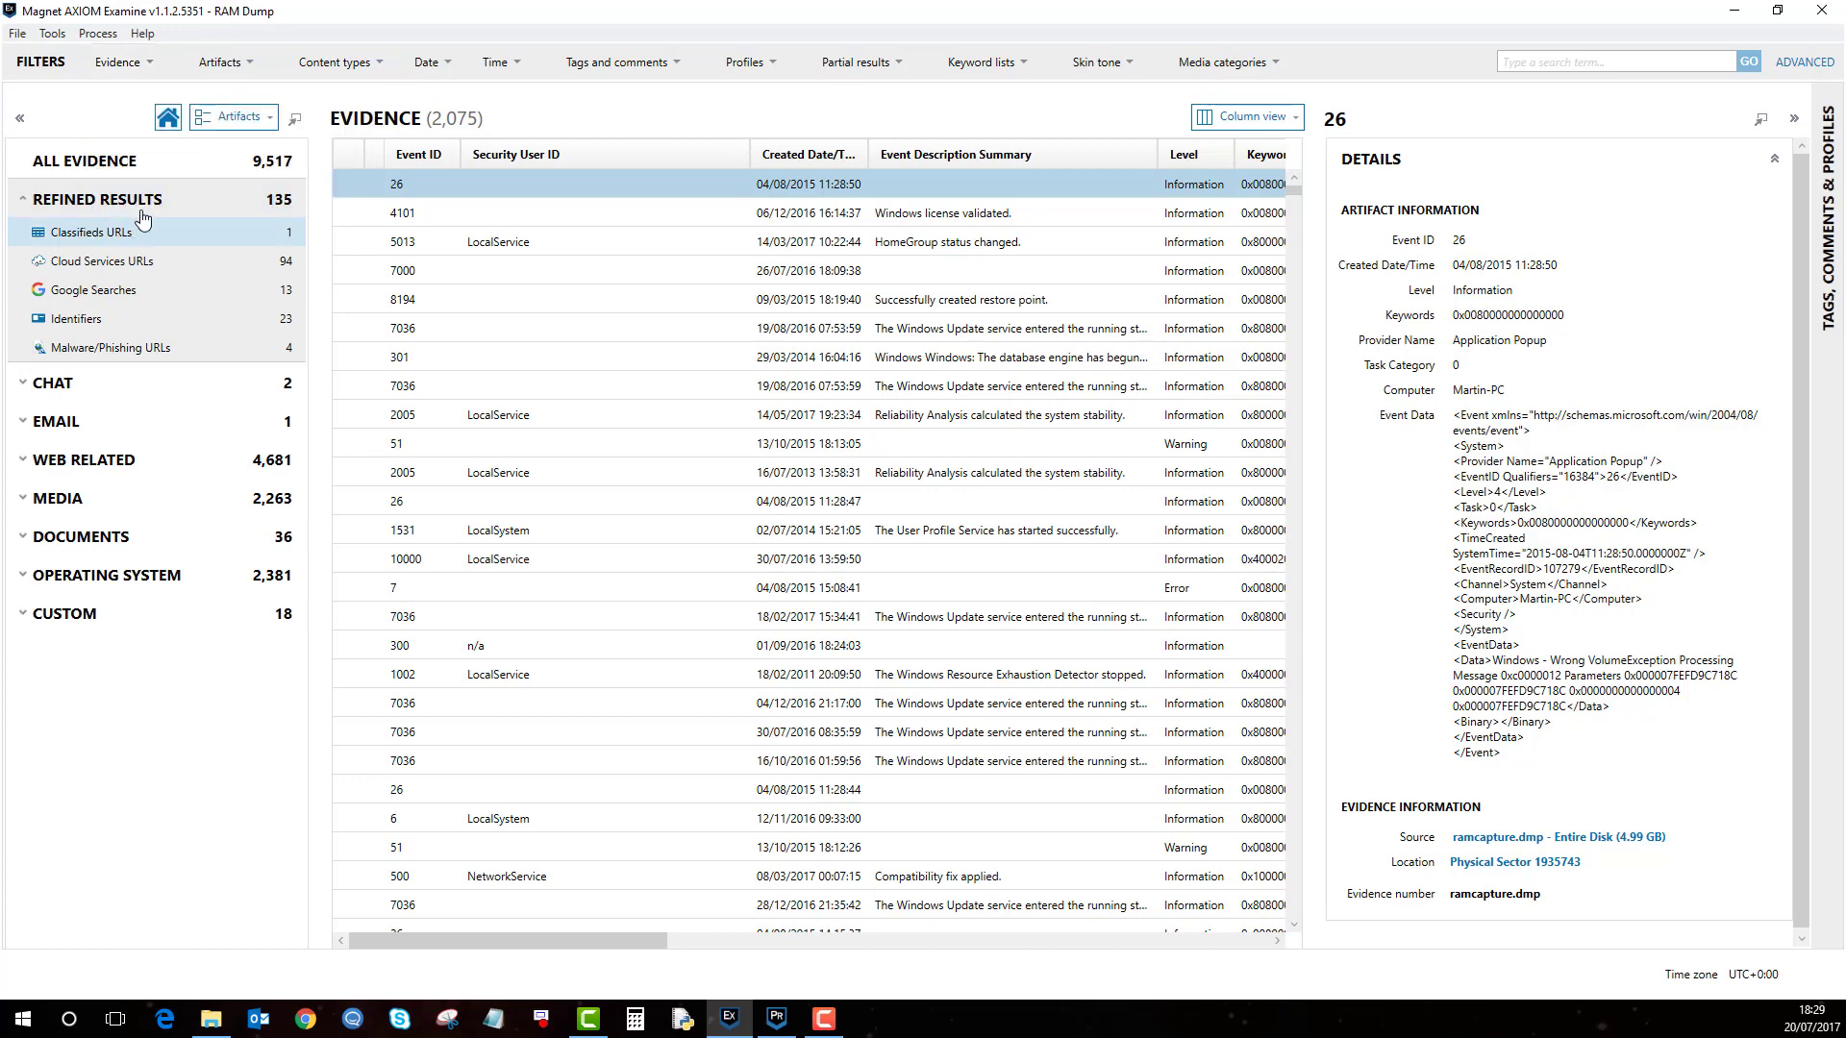